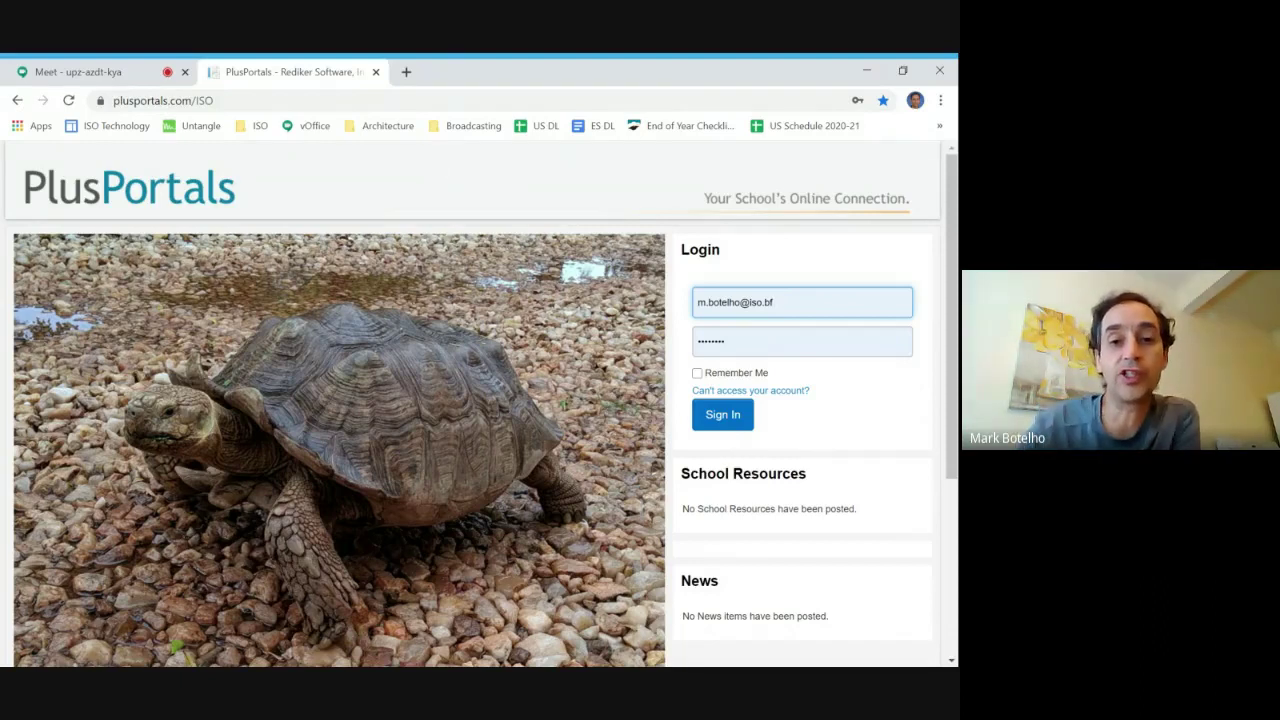
# - Sign in to the PlusPortals school site with the saved credentials and open the teacher's Gradebook
pyautogui.click(727, 420)
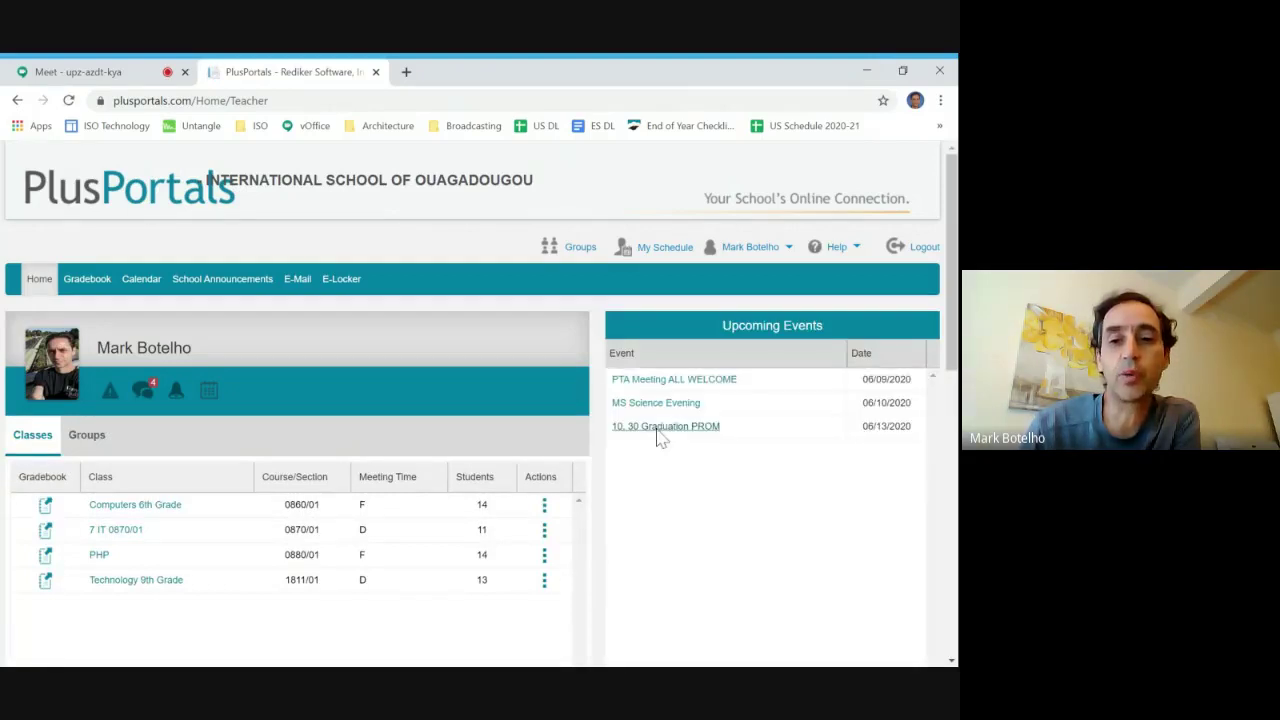
pyautogui.click(91, 285)
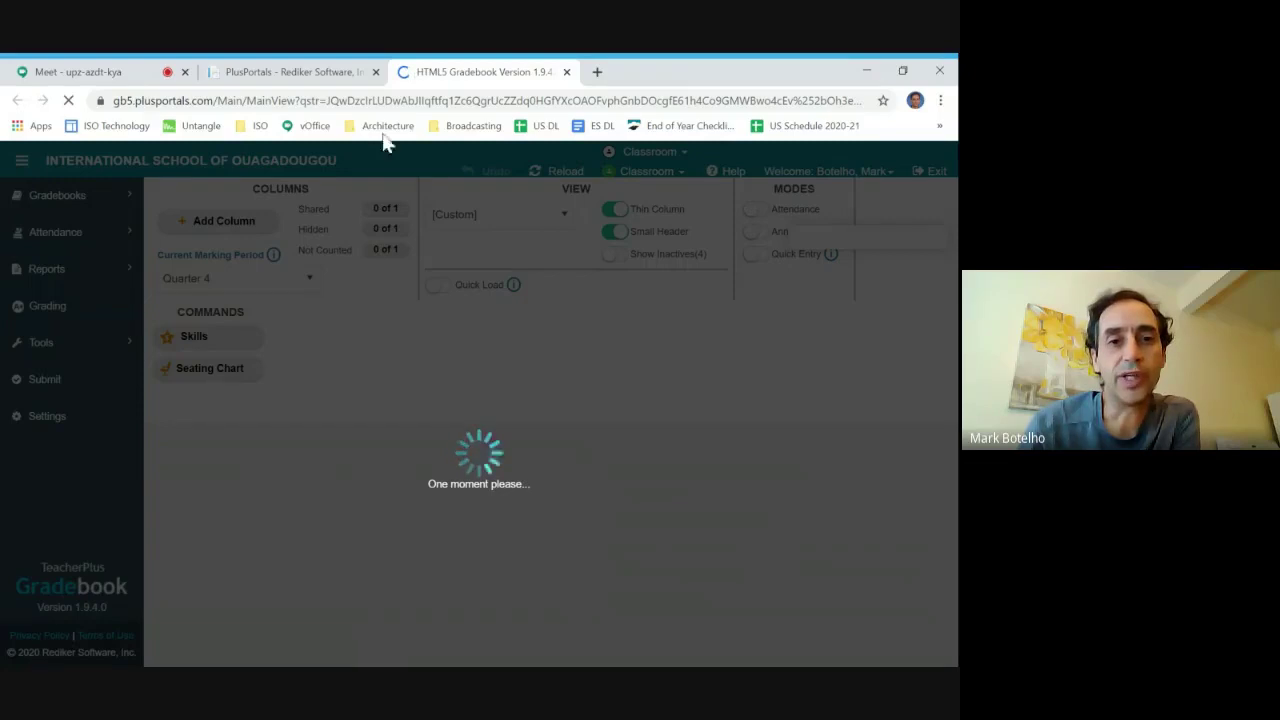
pyautogui.click(314, 74)
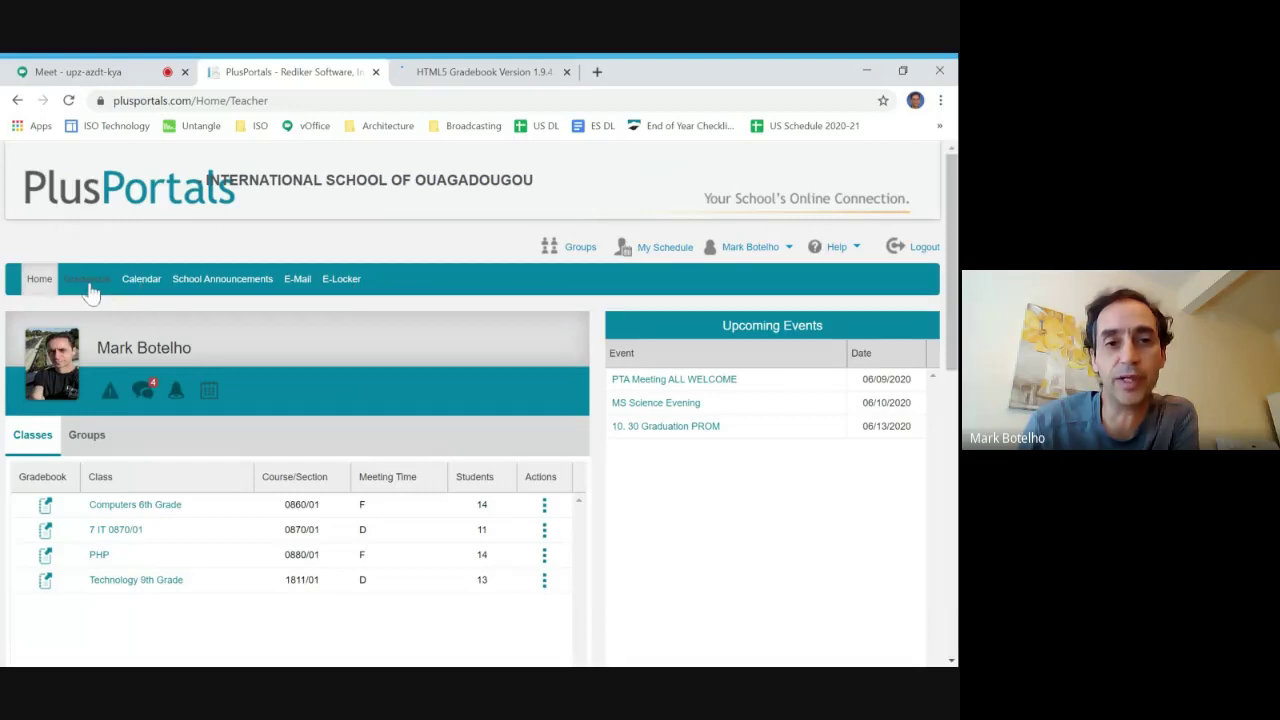
pyautogui.click(450, 77)
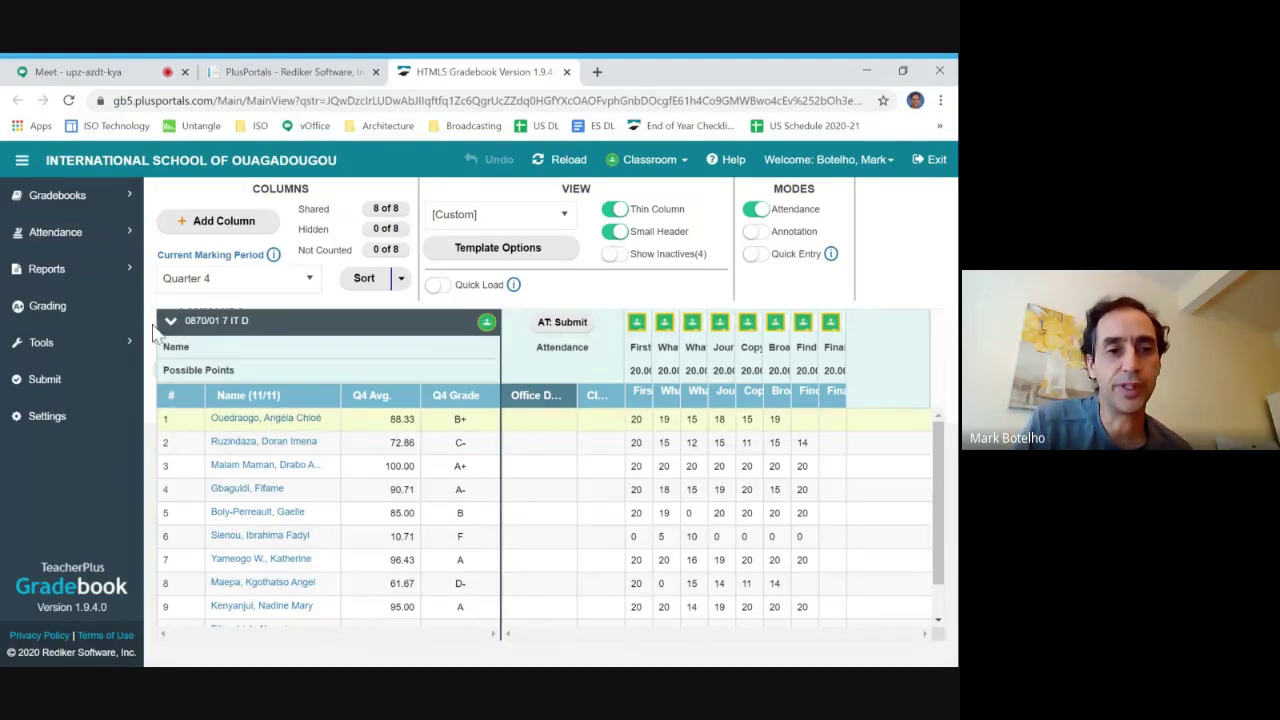
# - Collapse the gradebook's navigation sidebar and expand it again to show the Reports options
pyautogui.click(88, 279)
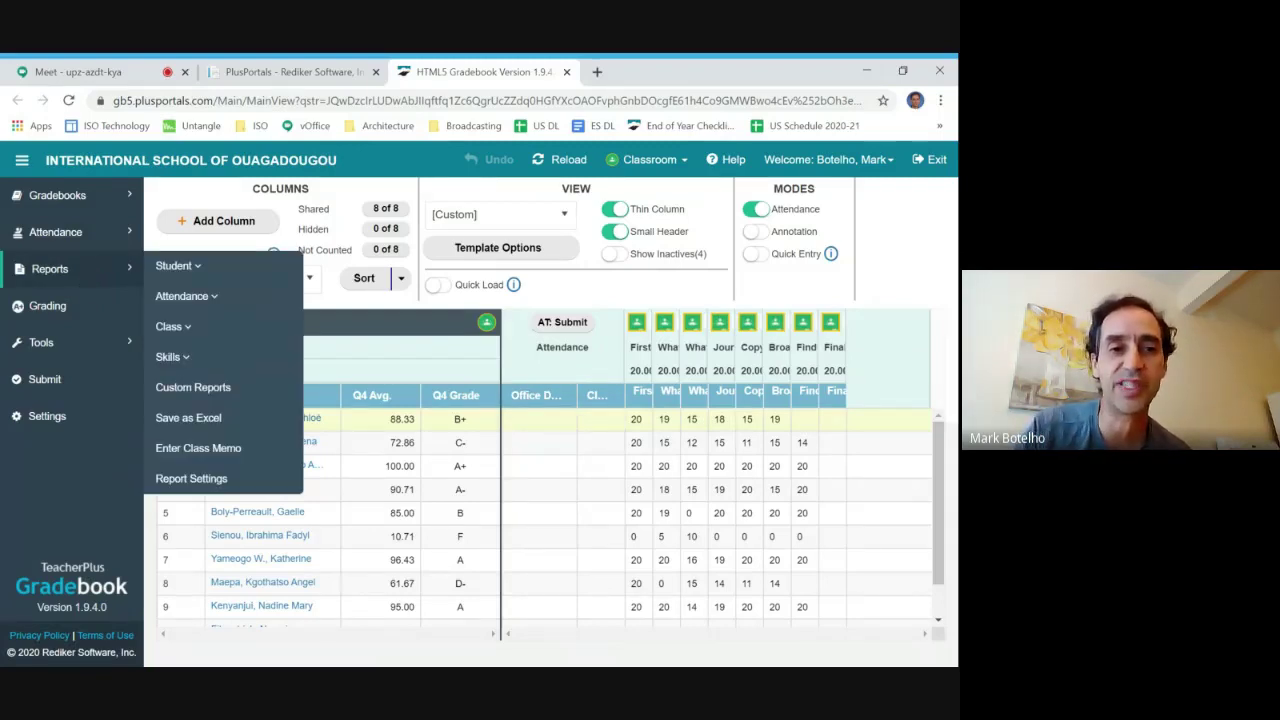
pyautogui.click(21, 164)
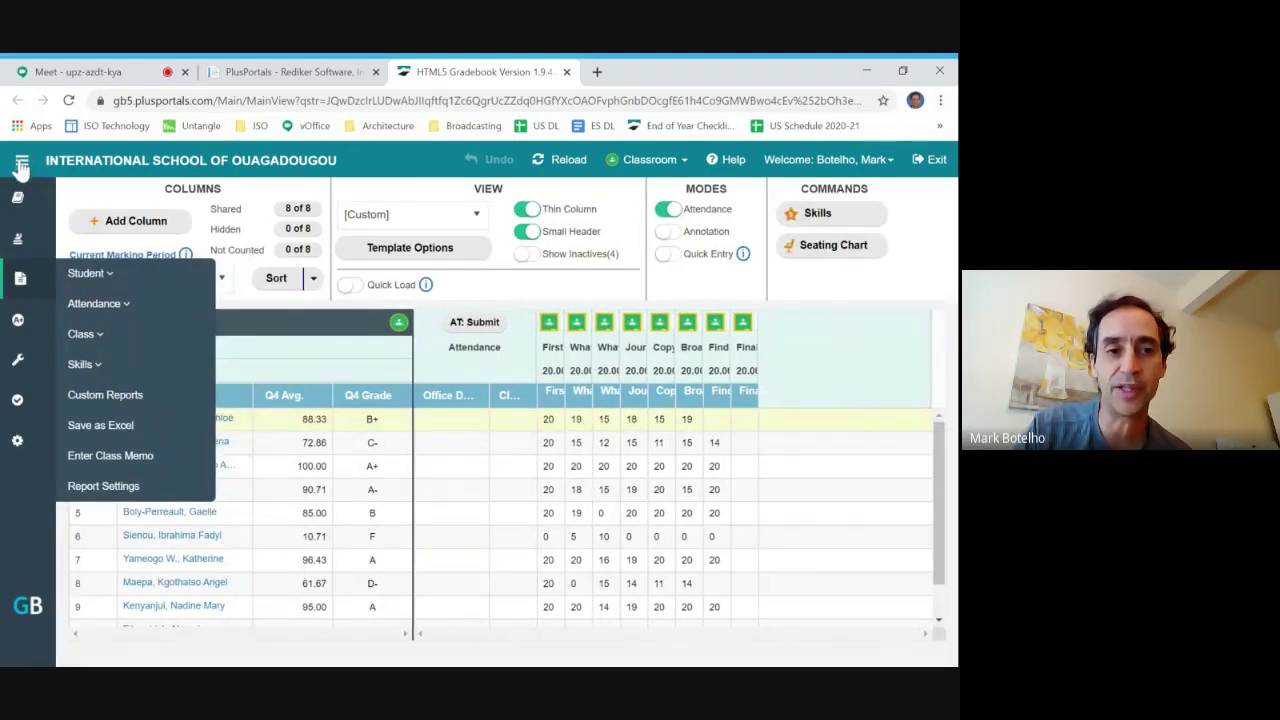
pyautogui.click(21, 164)
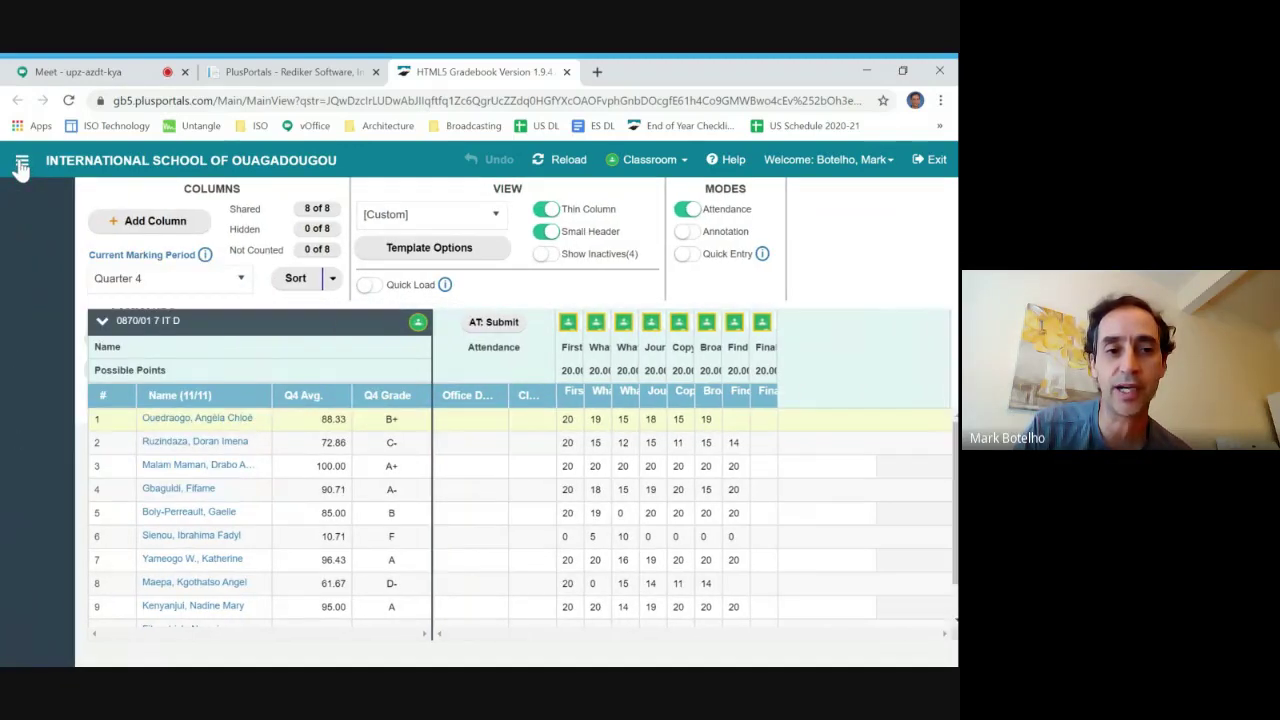
pyautogui.click(21, 164)
pyautogui.click(21, 164)
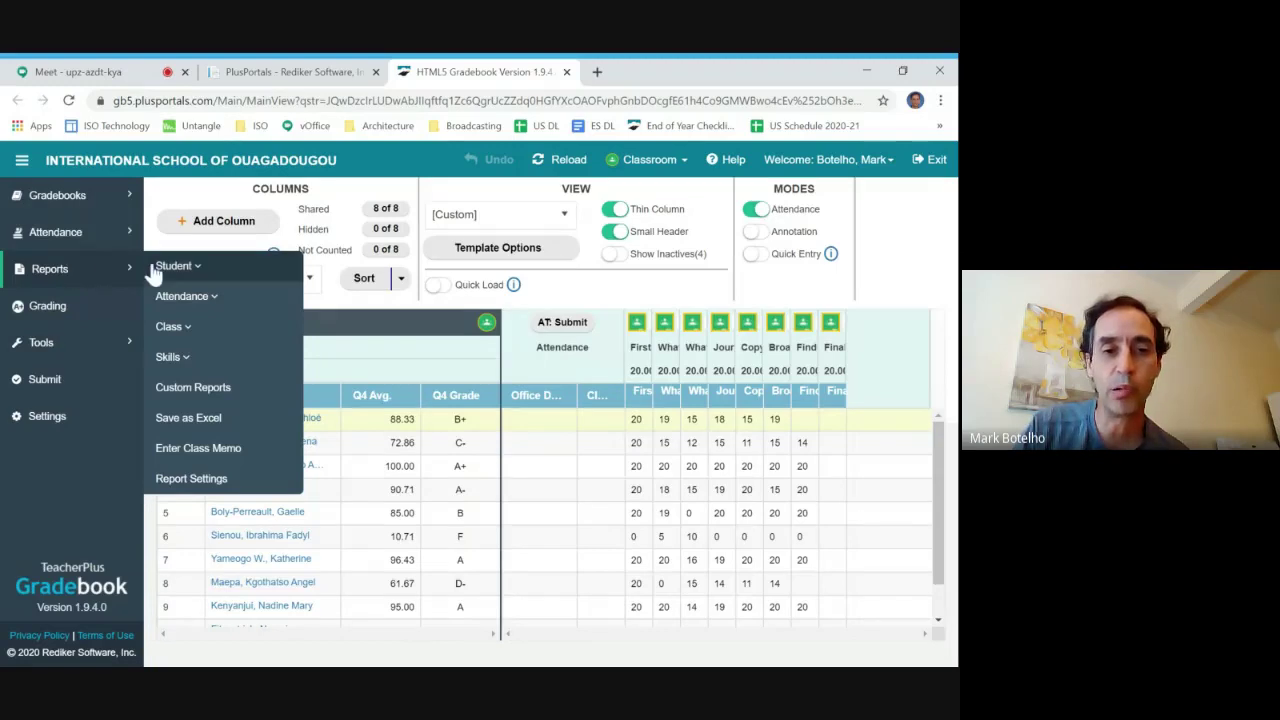
# - Open the Class Attendance Report settings for the 7 IT class and exclude tardies, leaving only absences
pyautogui.click(250, 305)
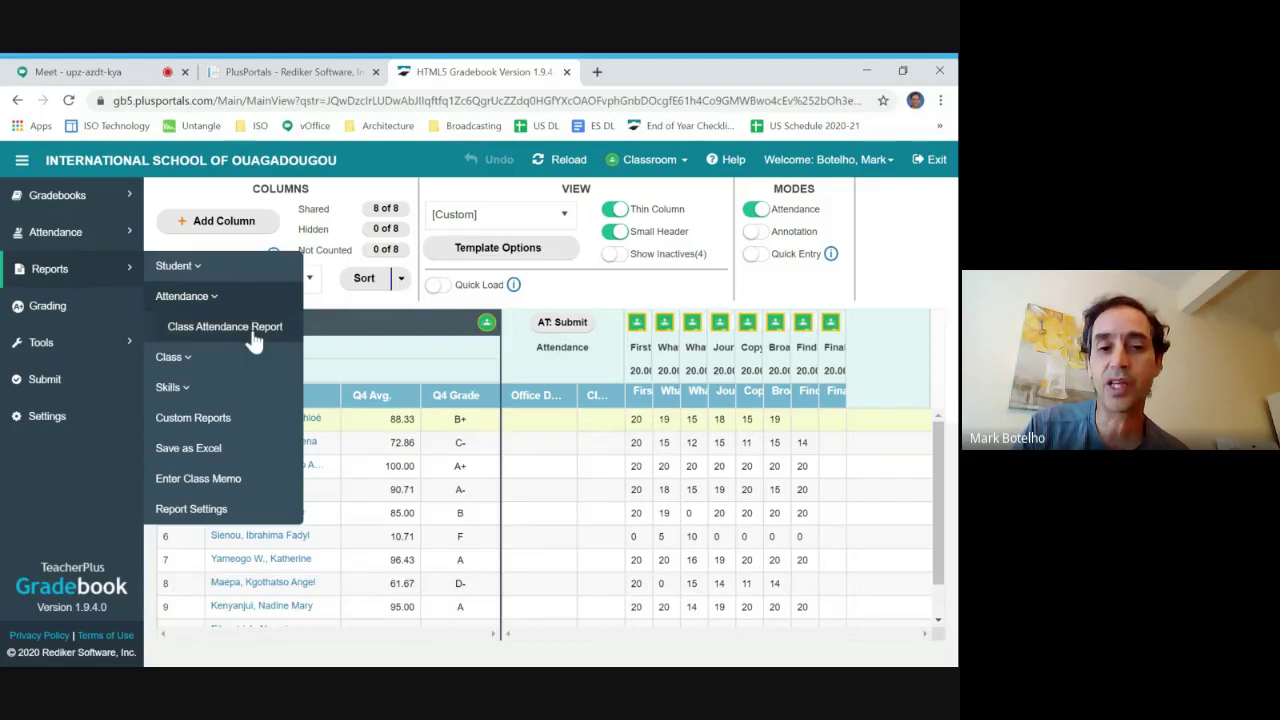
pyautogui.click(254, 330)
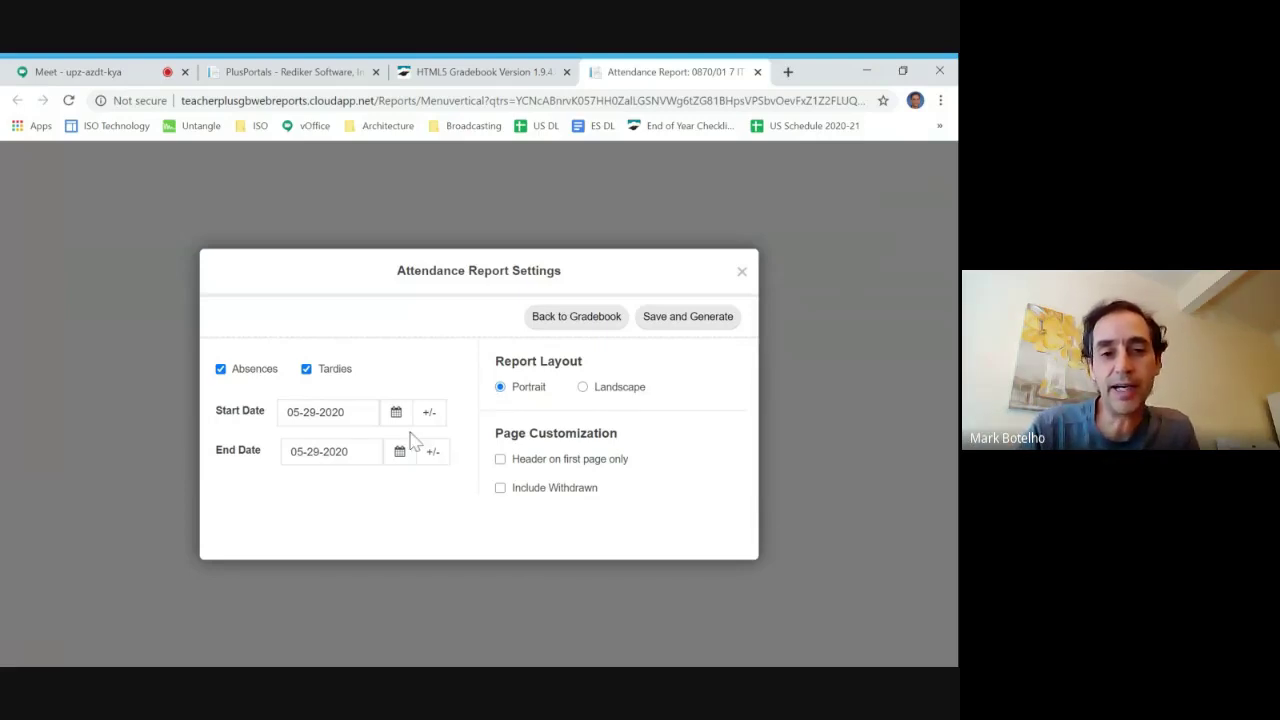
pyautogui.click(307, 370)
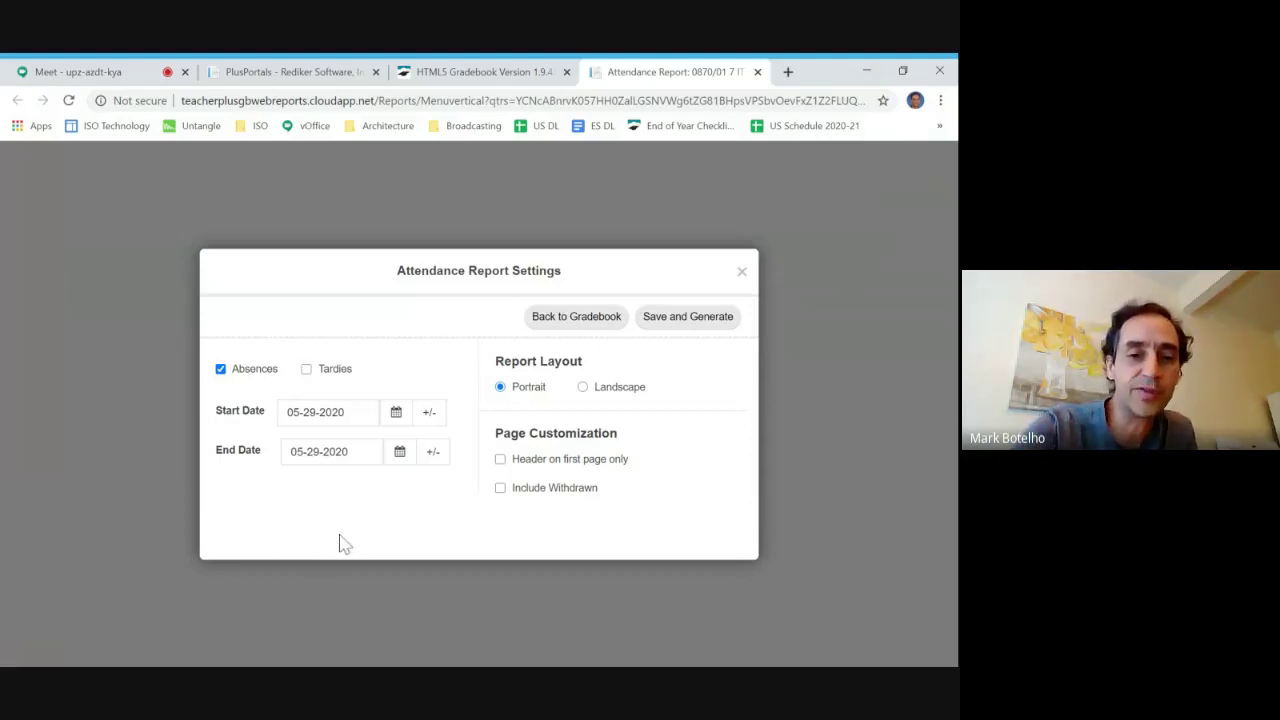
# - Set the attendance report's start date to May 27, 2020
pyautogui.scroll(2, 461, 430)
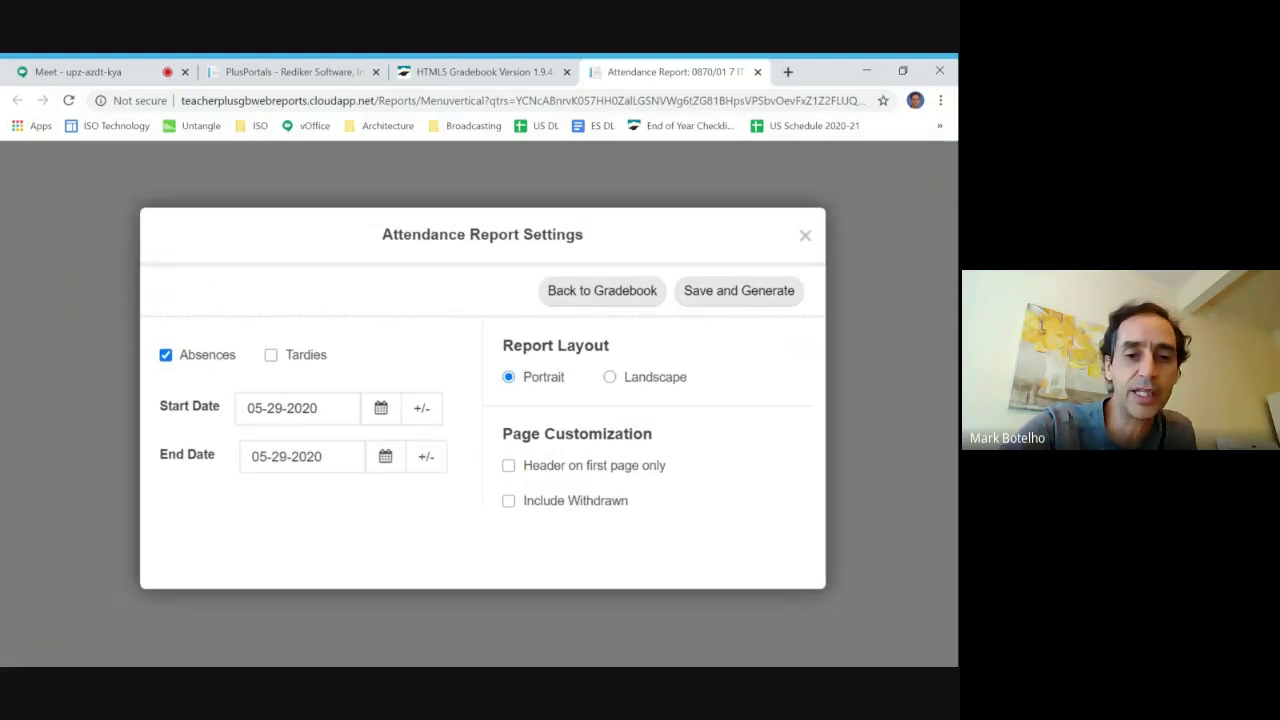
pyautogui.scroll(3, 501, 414)
pyautogui.scroll(-2, 501, 414)
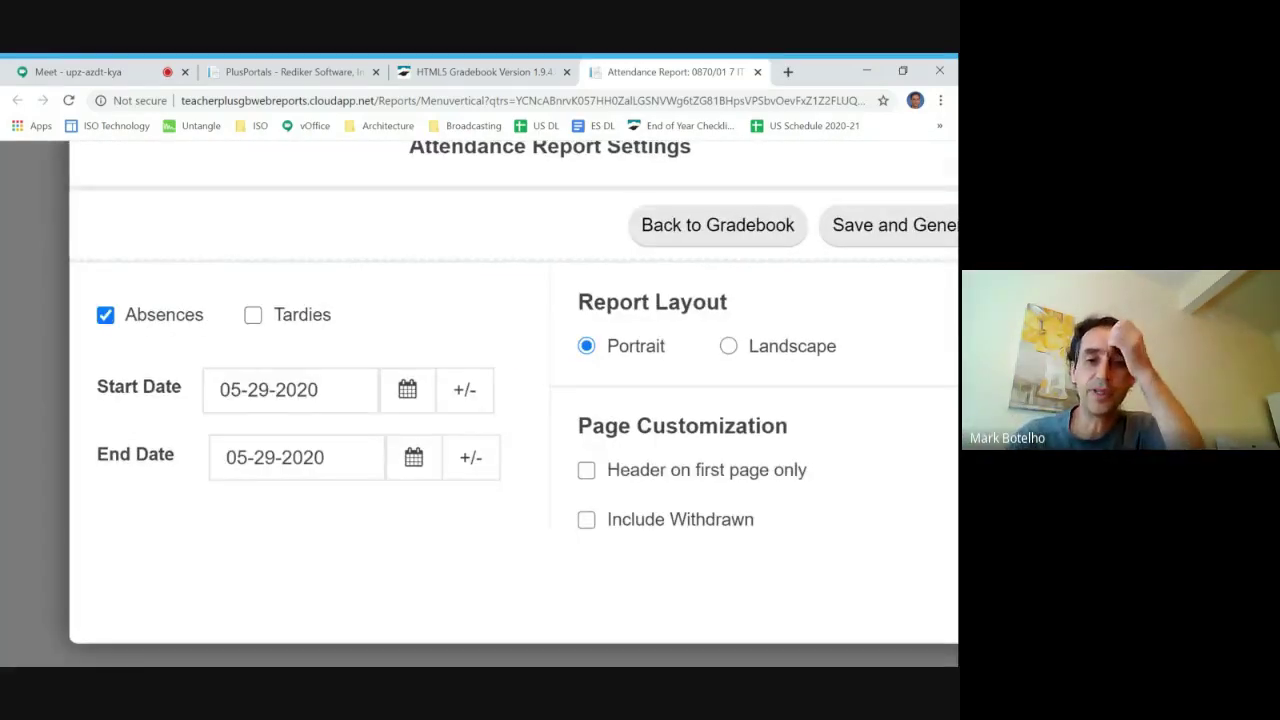
pyautogui.click(402, 393)
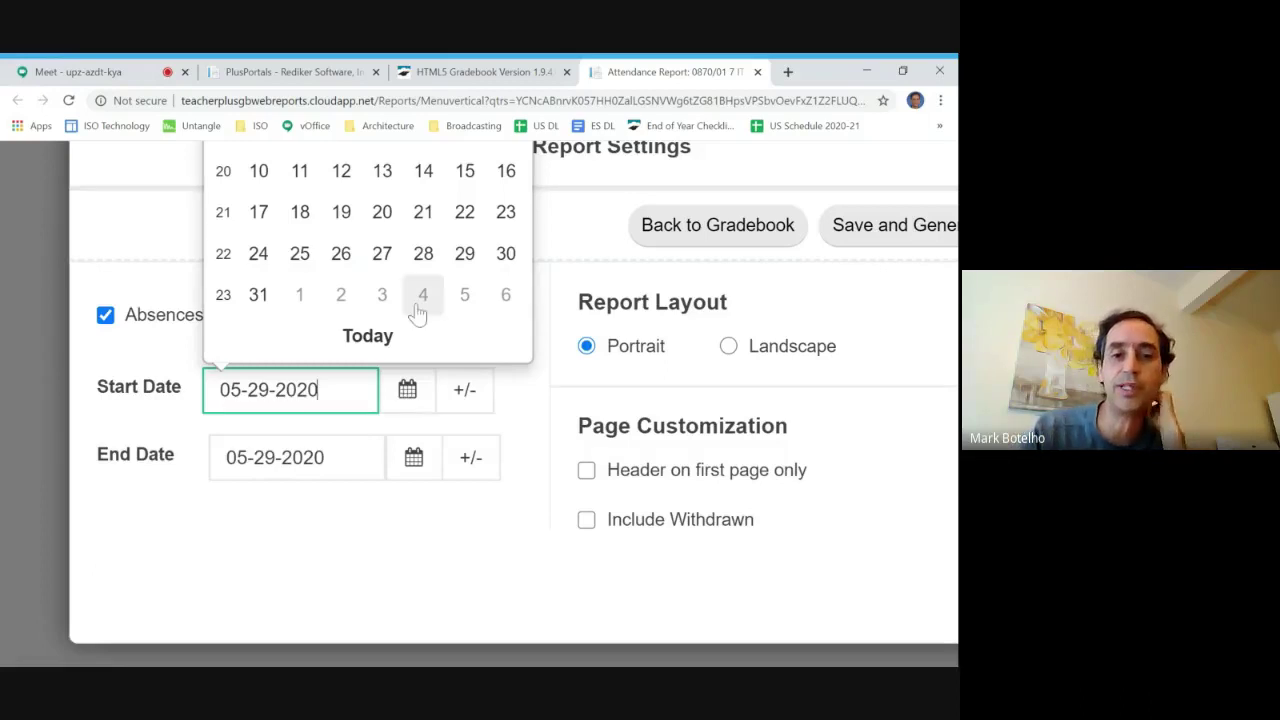
pyautogui.click(382, 256)
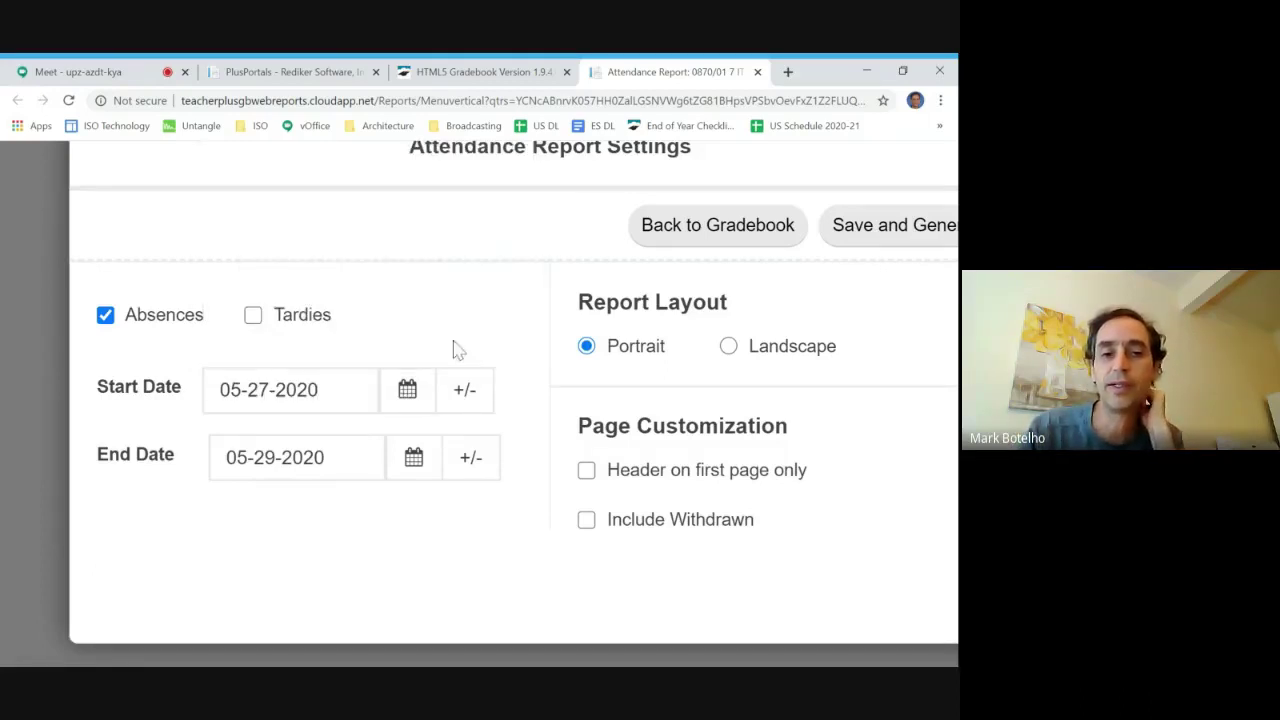
# - Set the attendance report's start date to January 27, 2020
pyautogui.click(403, 392)
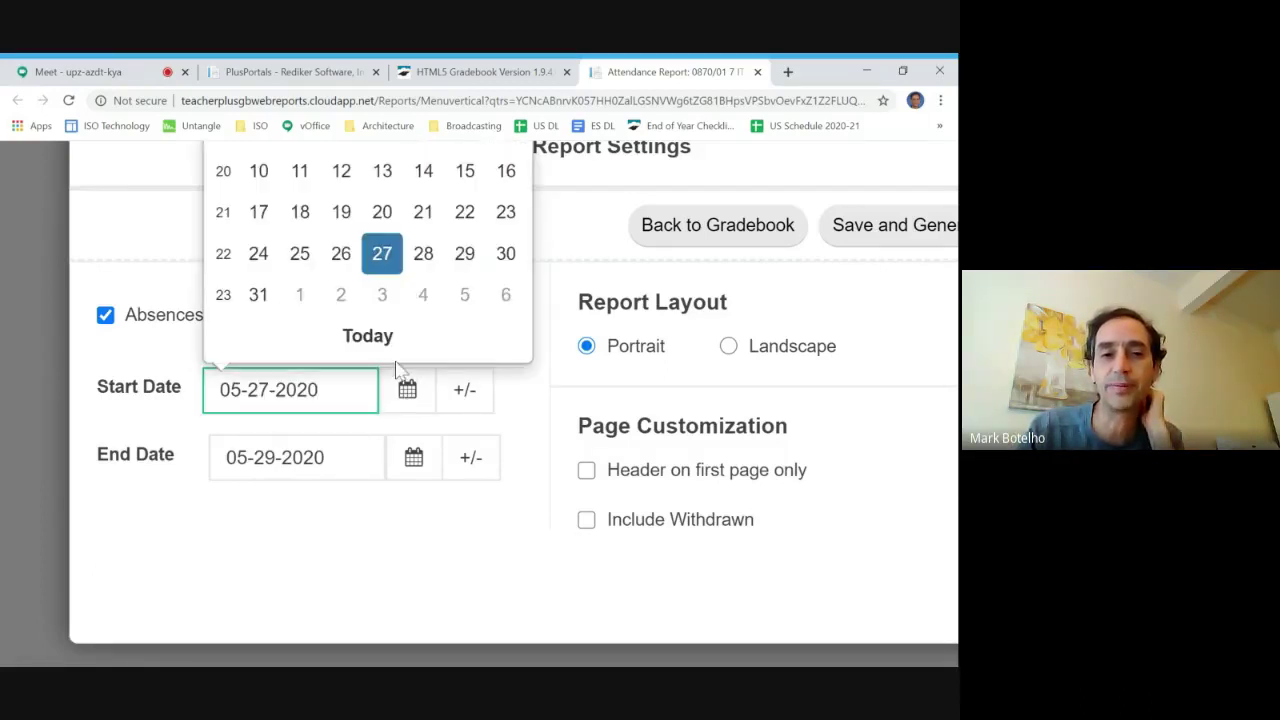
pyautogui.scroll(2, 372, 310)
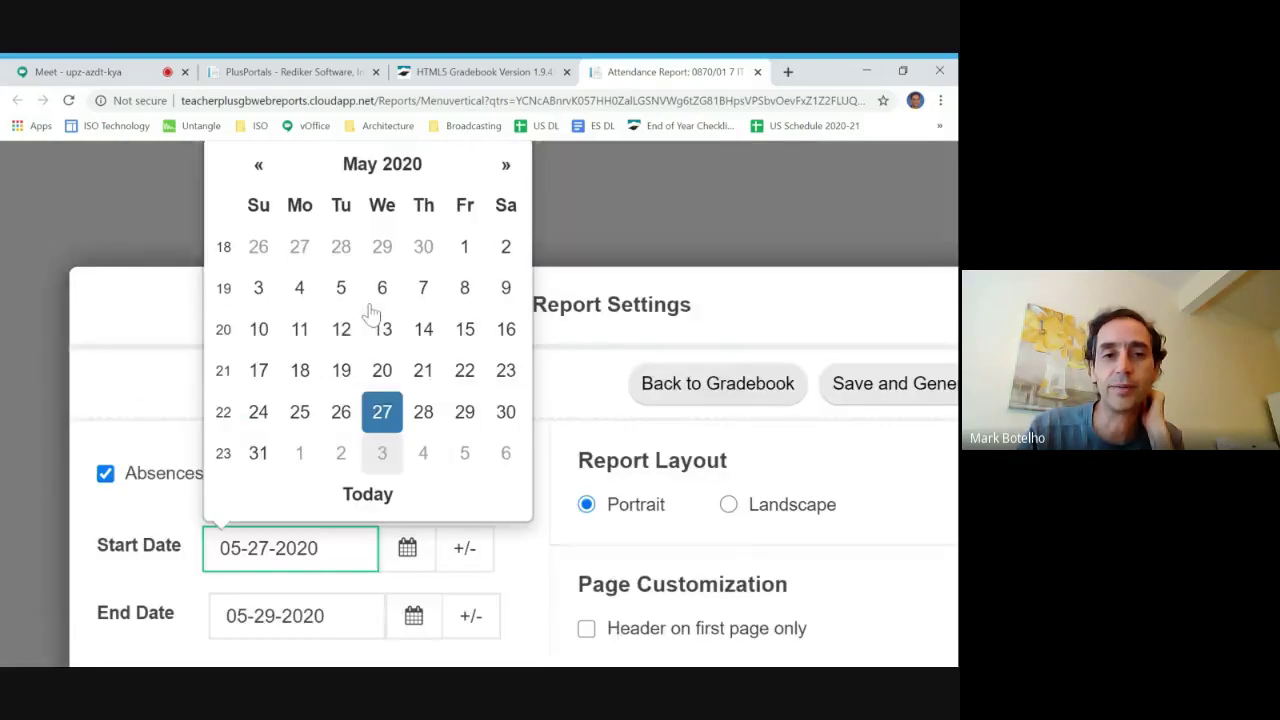
pyautogui.click(258, 168)
pyautogui.click(259, 168)
pyautogui.click(259, 168)
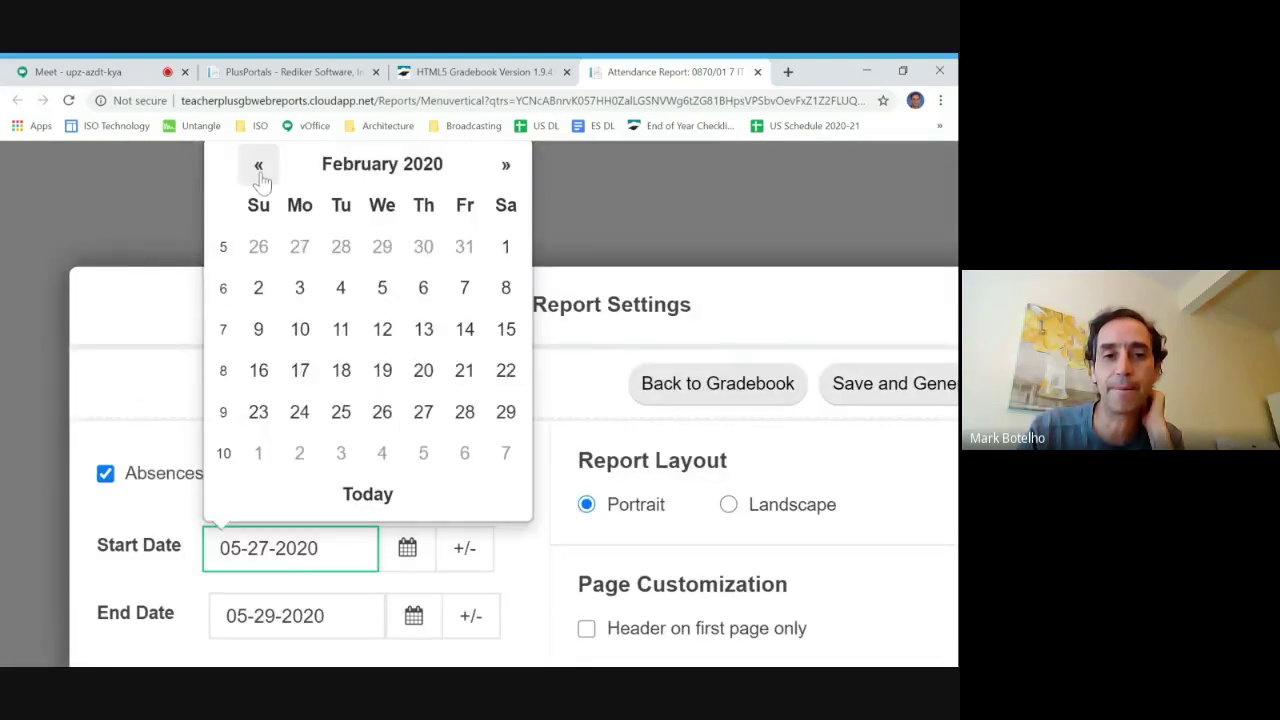
pyautogui.click(259, 168)
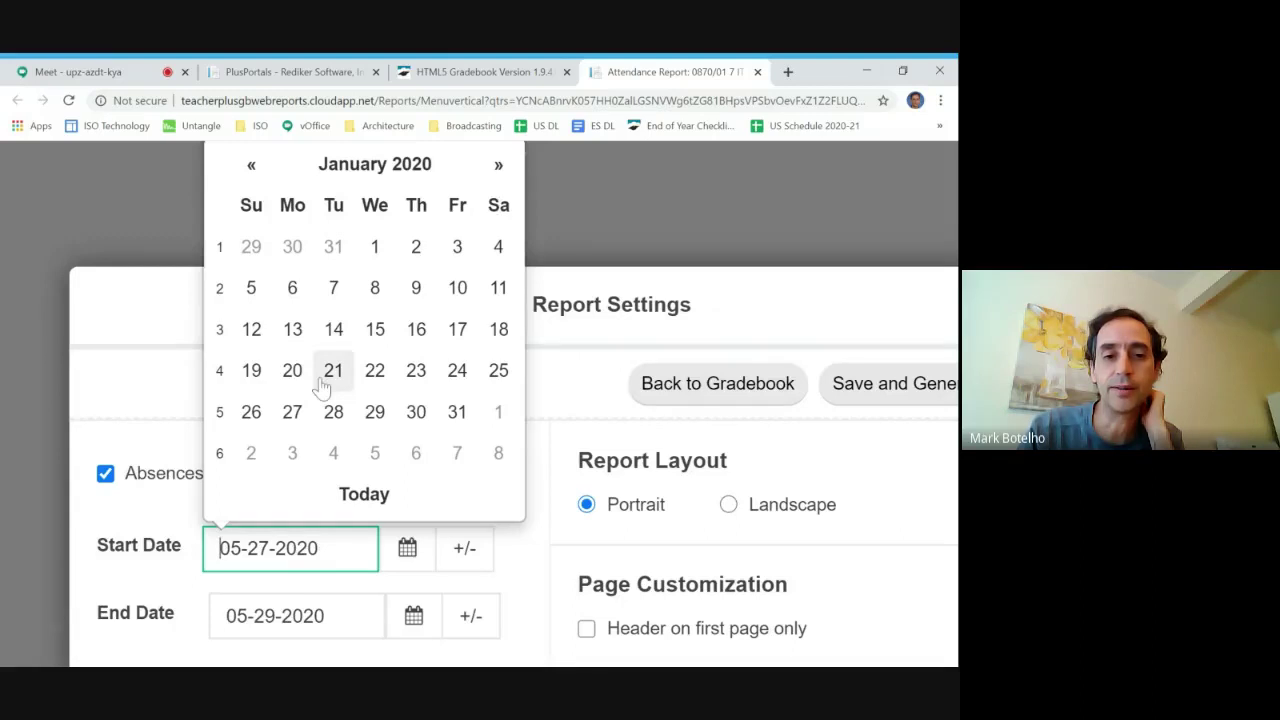
pyautogui.click(292, 414)
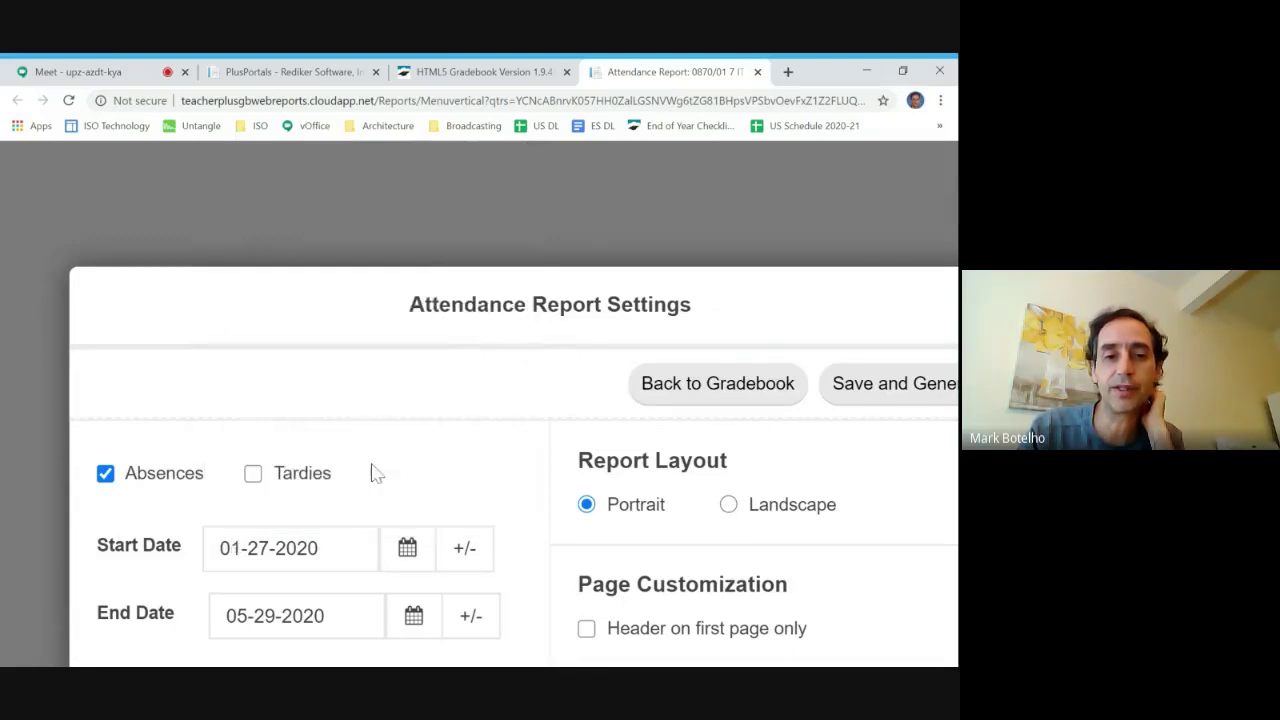
# - Set the attendance report's end date to March 13, 2020
pyautogui.scroll(-2, 398, 458)
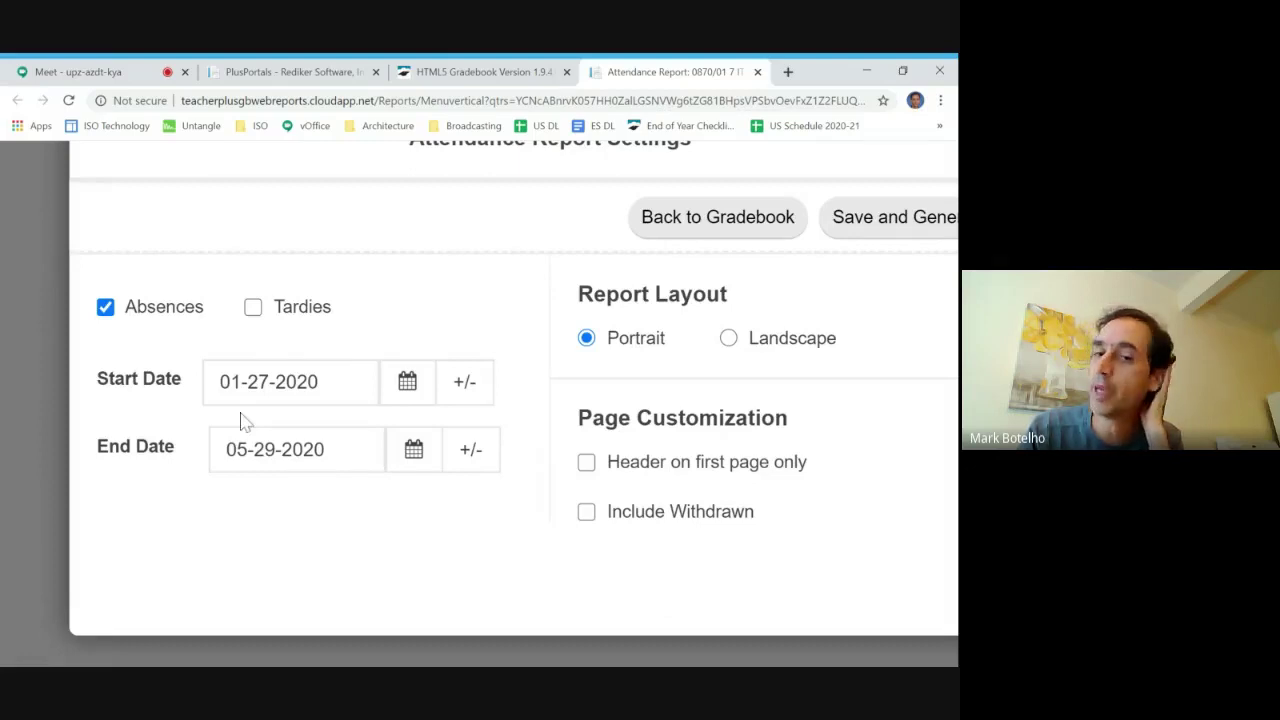
pyautogui.click(415, 456)
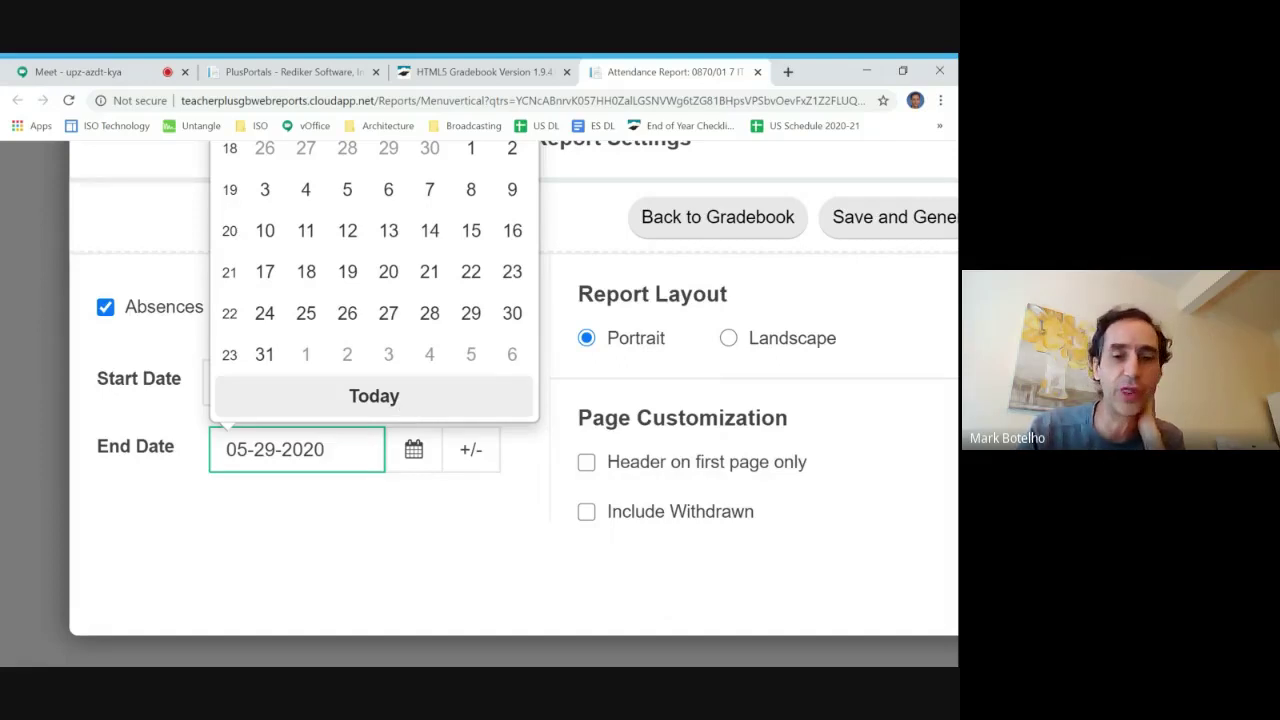
pyautogui.scroll(3, 415, 370)
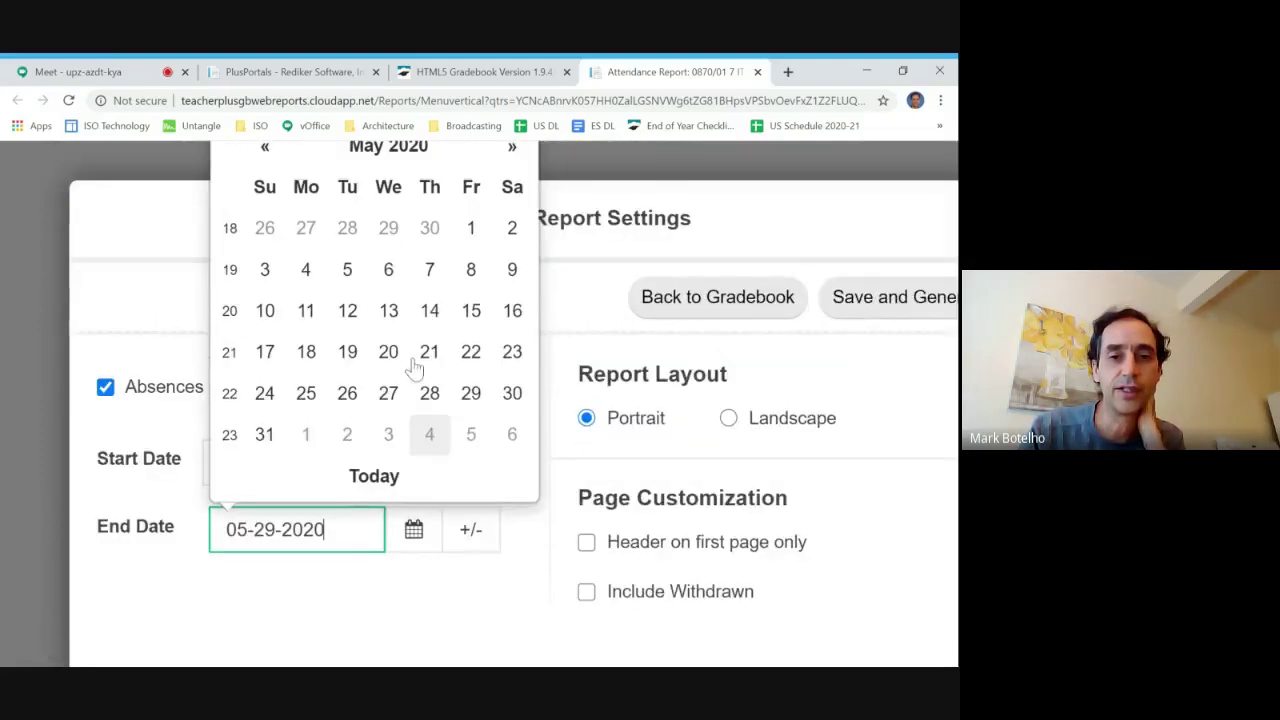
pyautogui.click(264, 236)
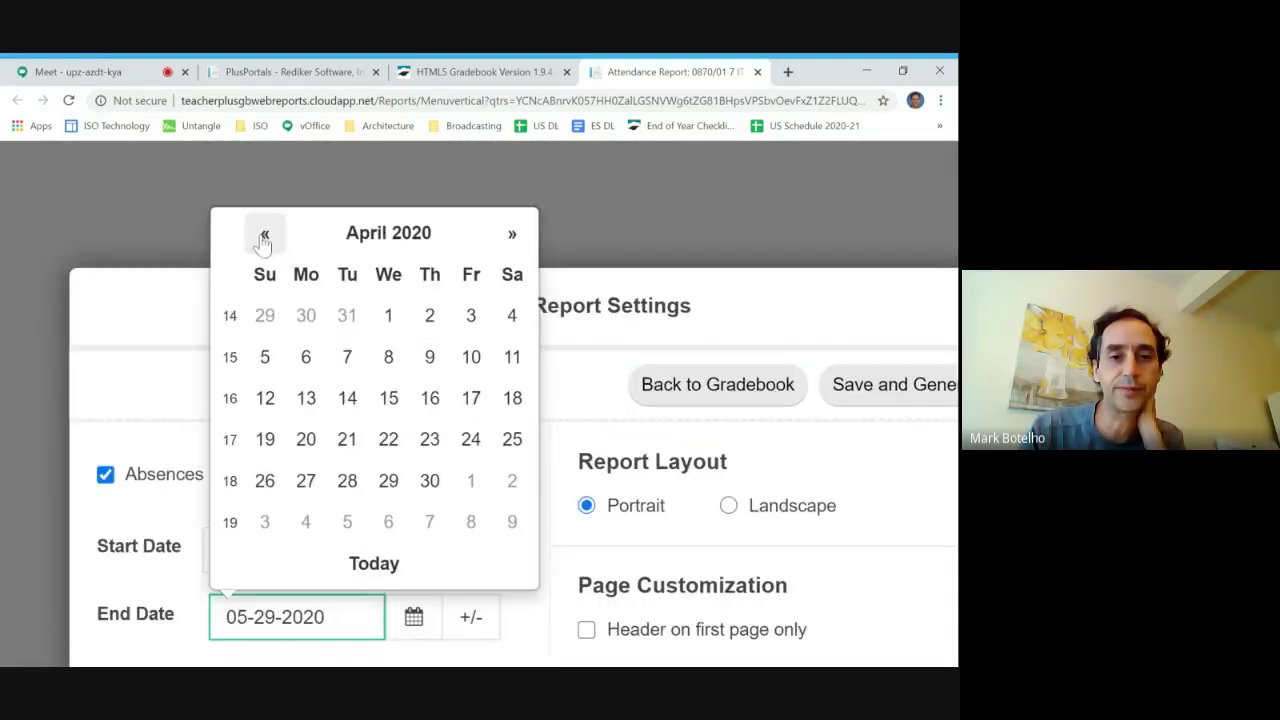
pyautogui.click(264, 236)
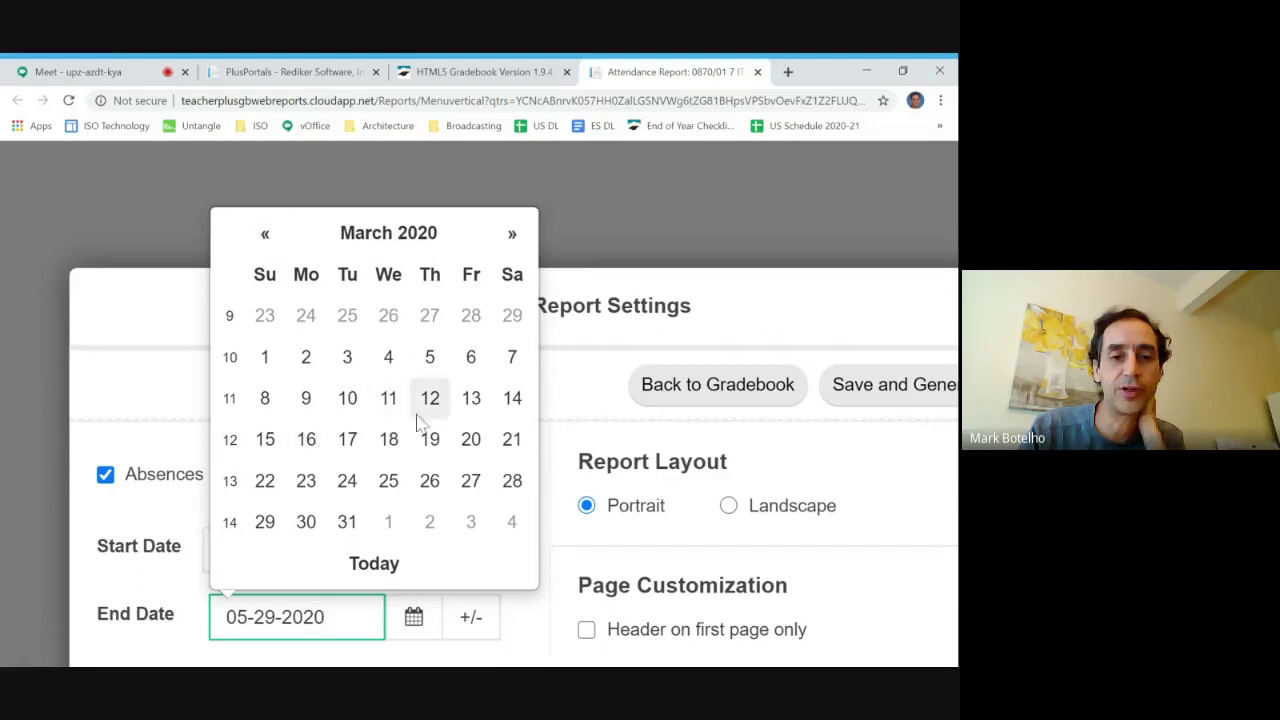
pyautogui.click(471, 398)
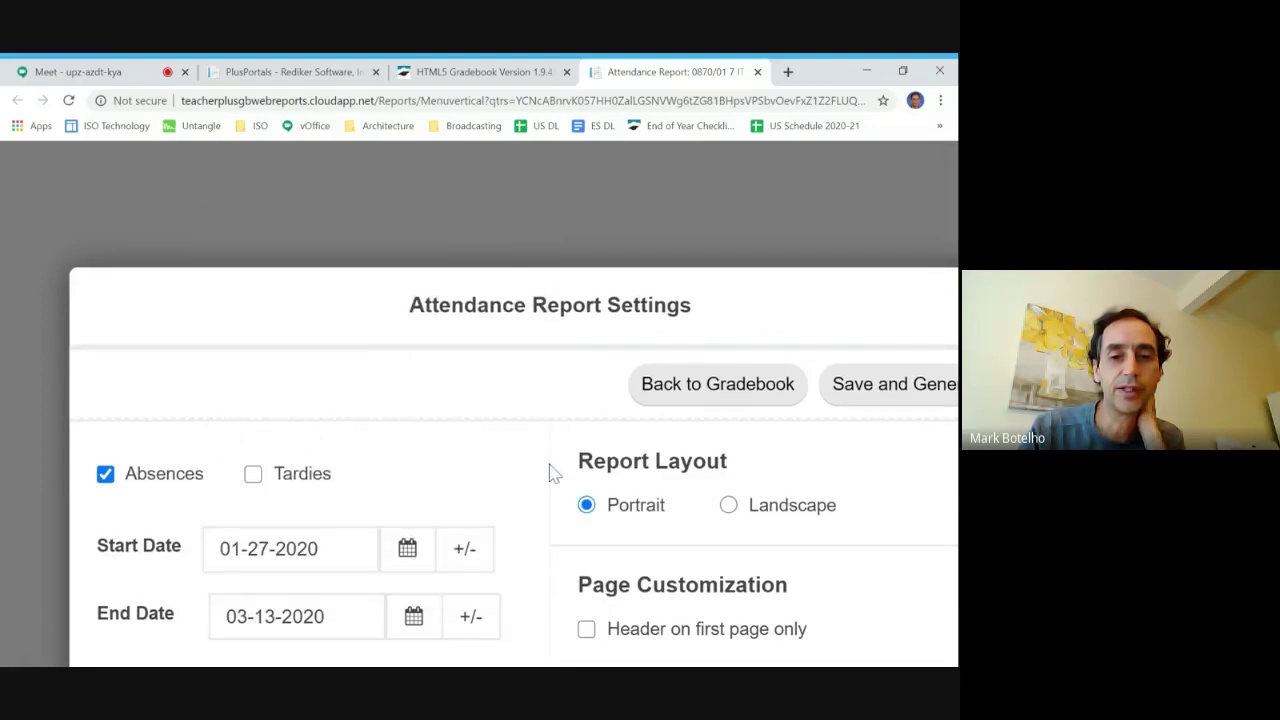
# - Reopen the start date calendar and reselect January 27, 2020
pyautogui.scroll(-2, 551, 471)
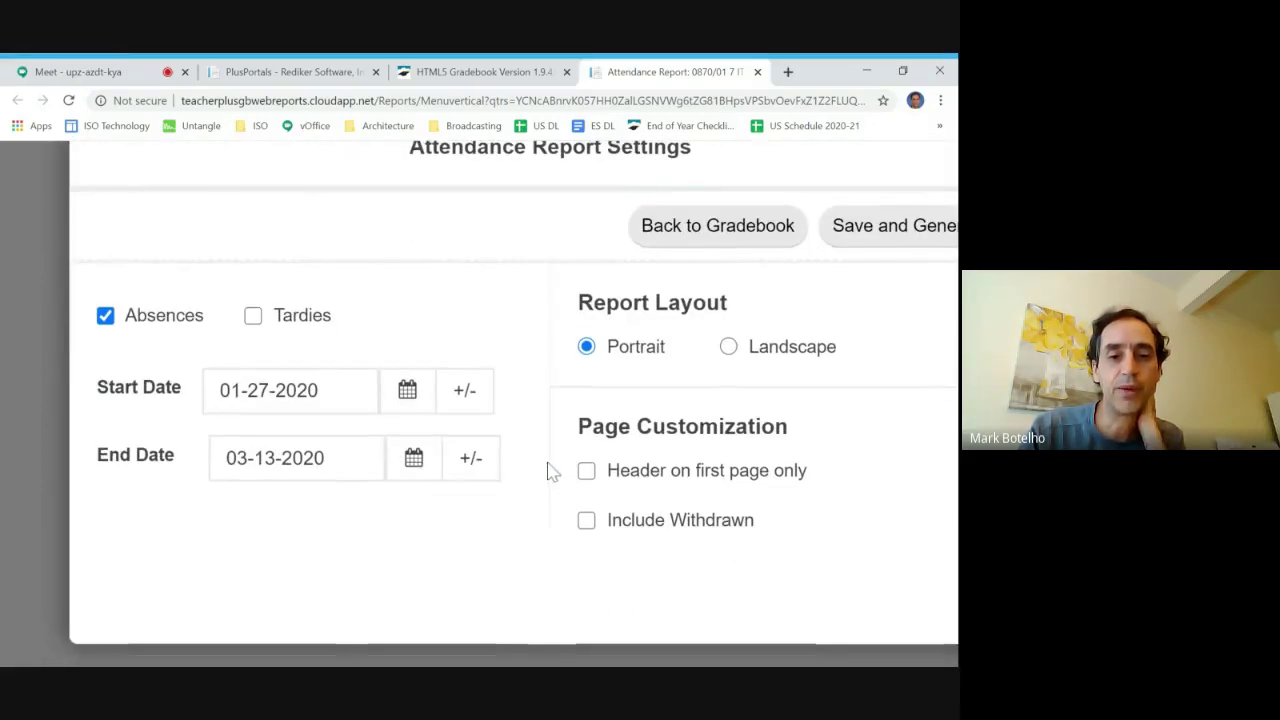
pyautogui.click(413, 401)
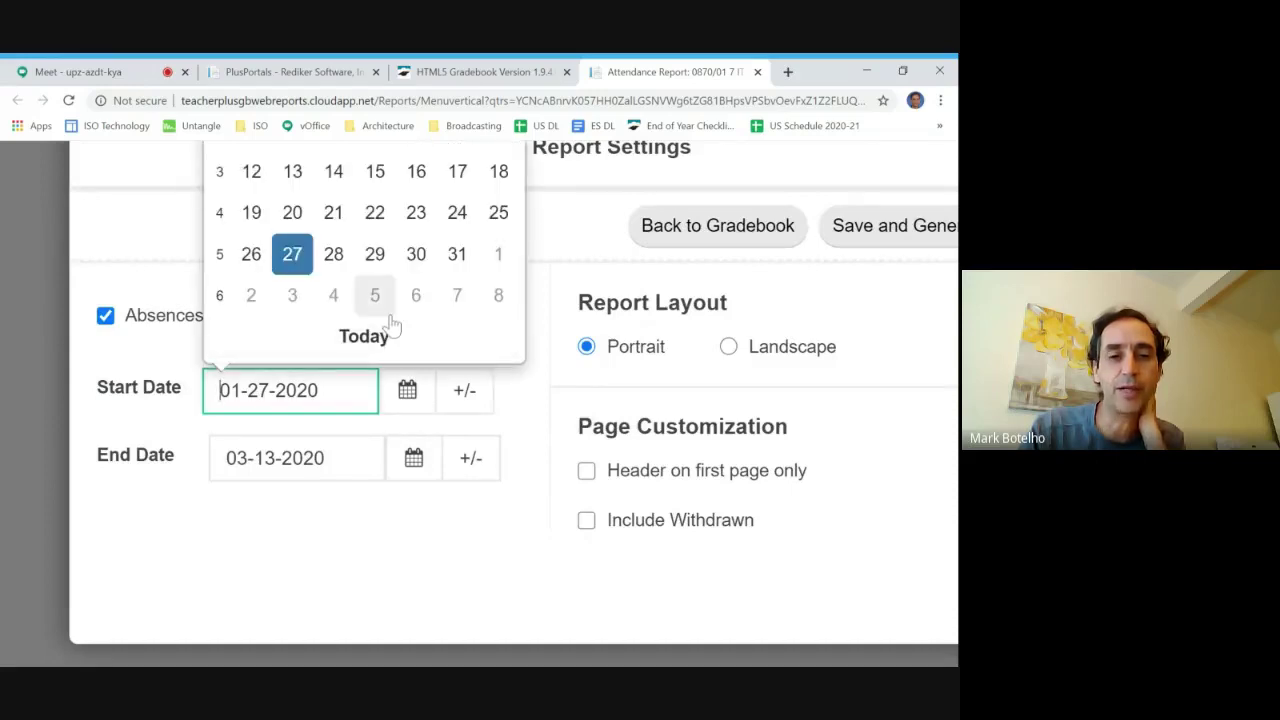
pyautogui.scroll(1, 392, 325)
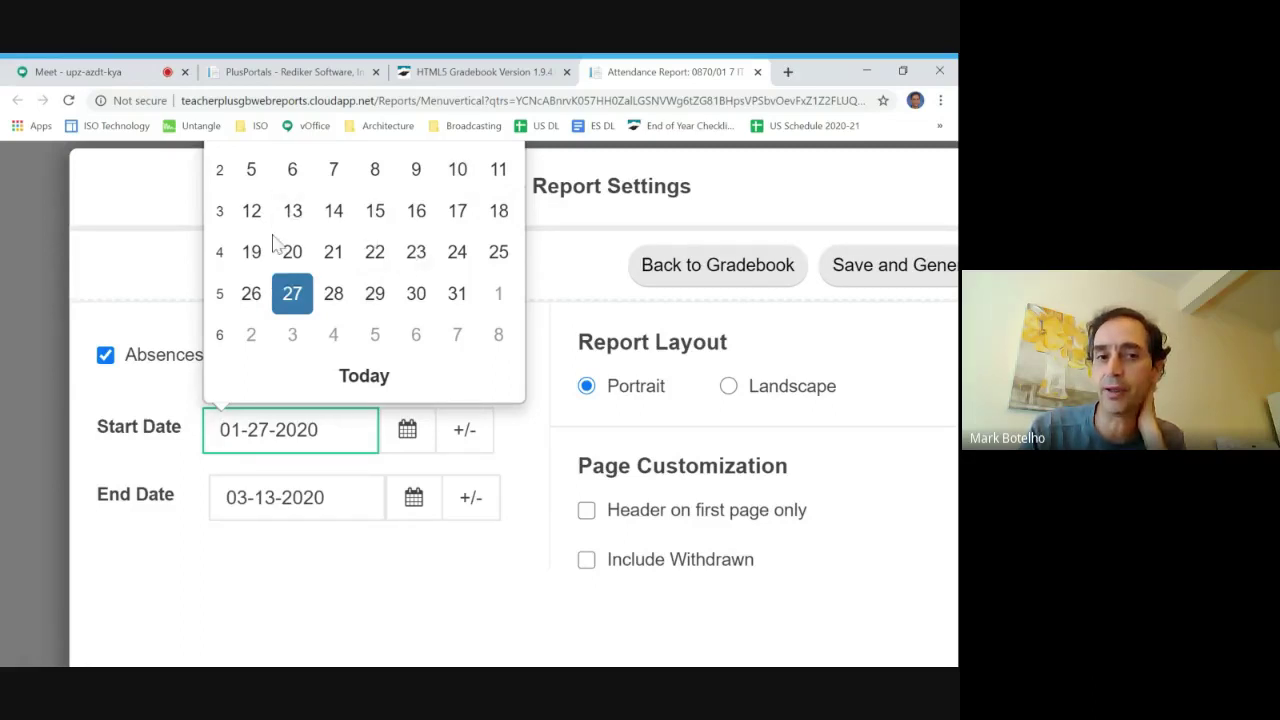
pyautogui.scroll(1, 374, 262)
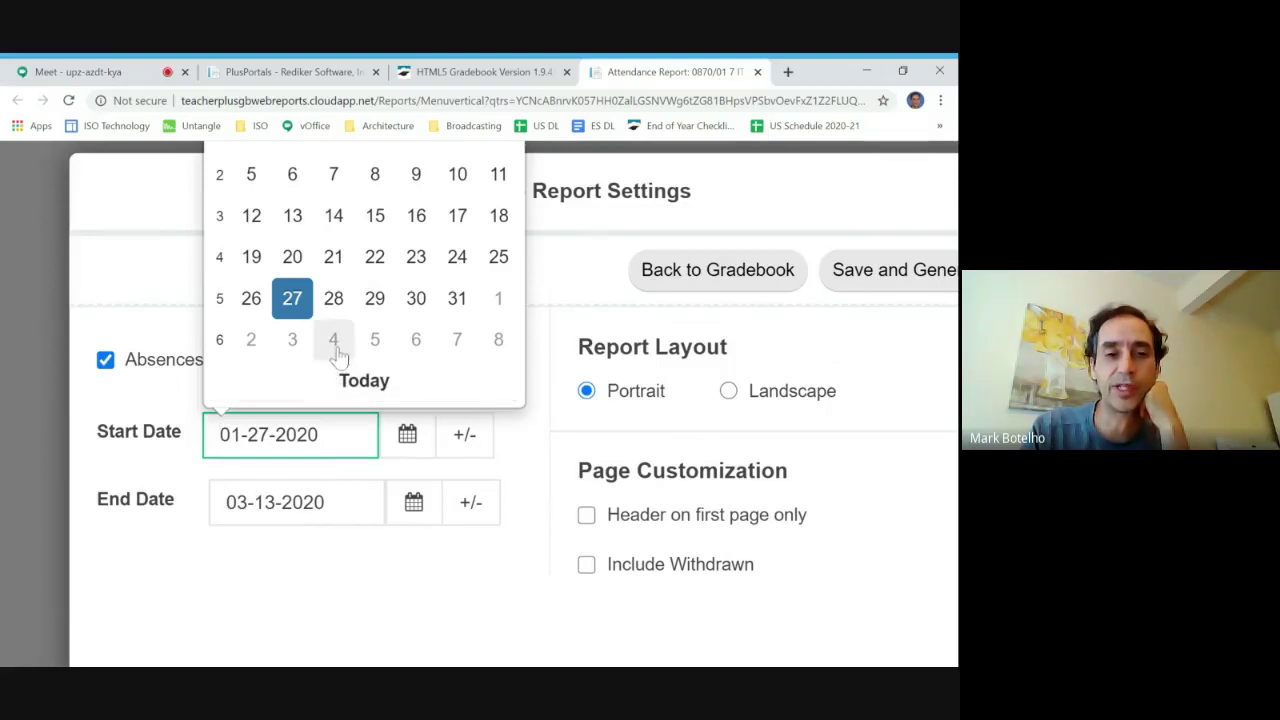
pyautogui.click(293, 299)
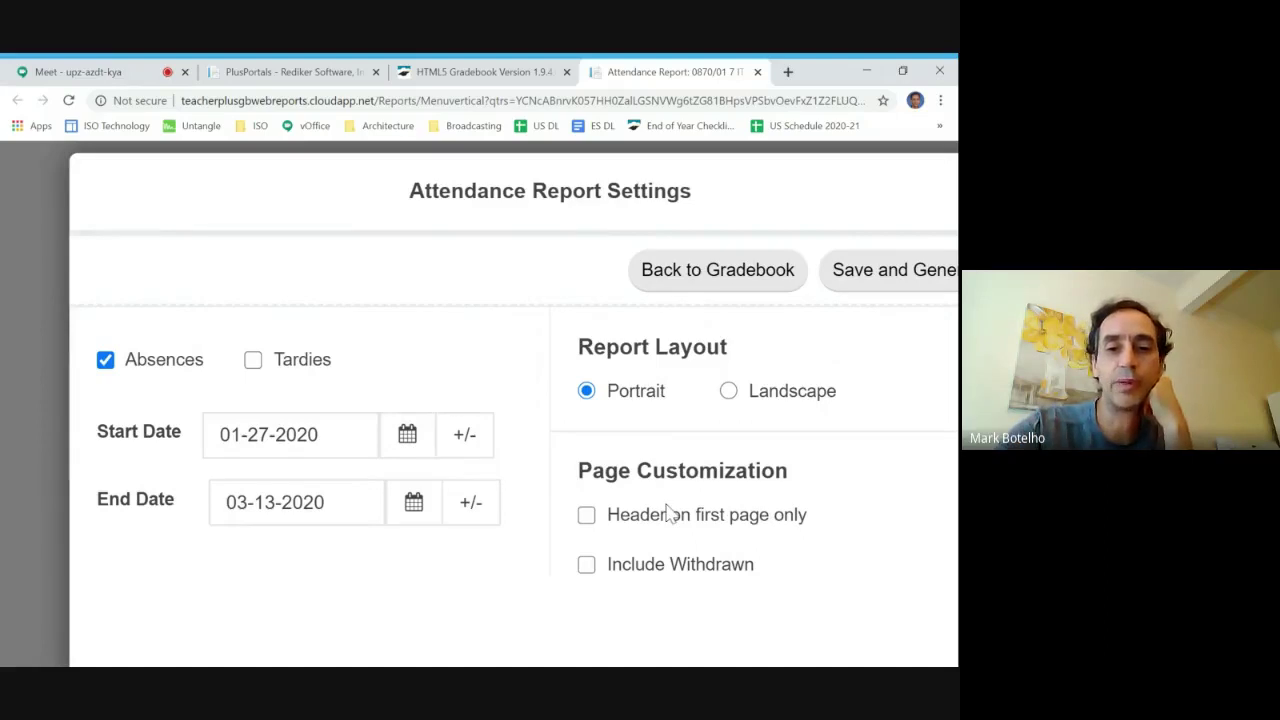
# - Save the settings and generate the class attendance report, closing it after reviewing the page
pyautogui.scroll(-5, 667, 505)
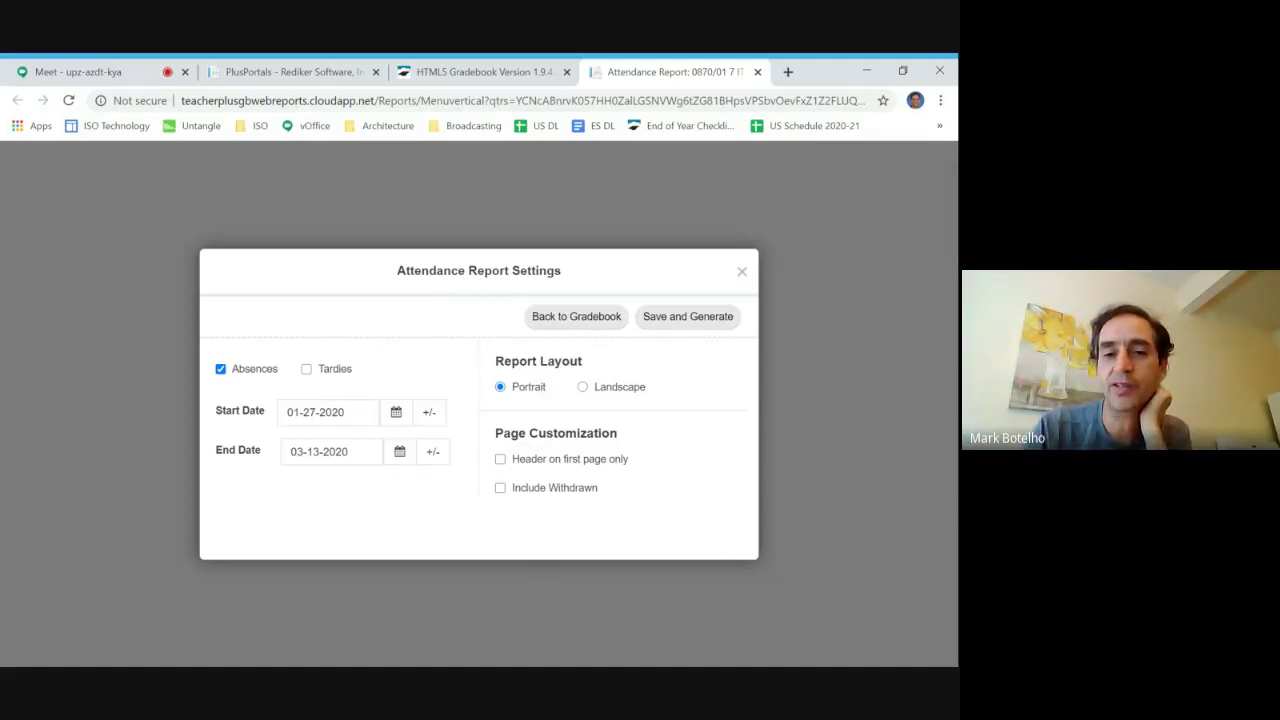
pyautogui.click(688, 316)
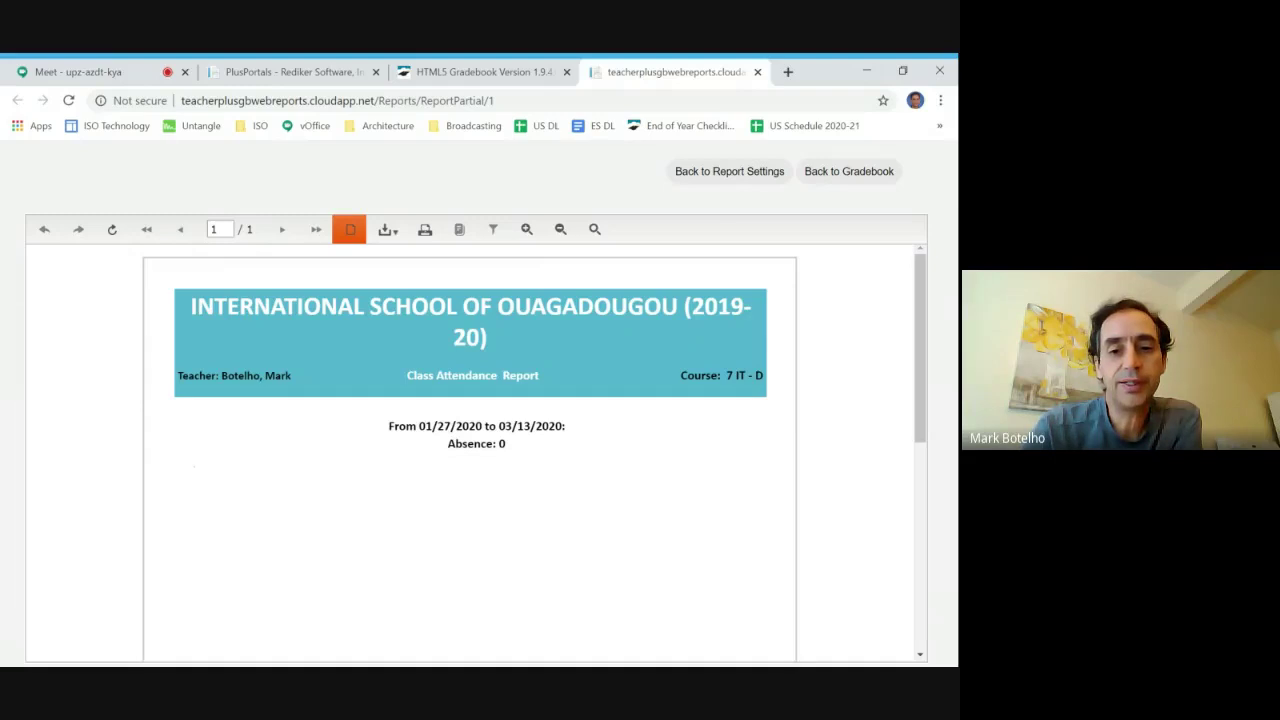
pyautogui.scroll(-3, 686, 390)
pyautogui.scroll(5, 686, 397)
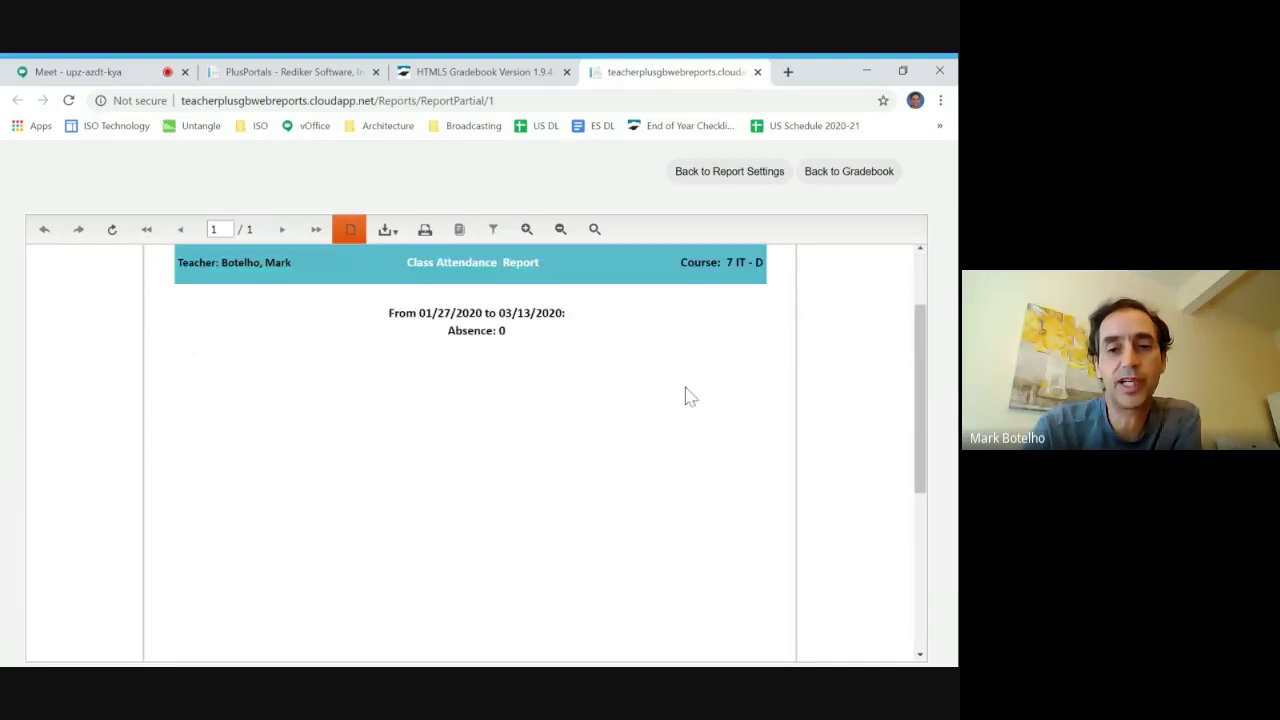
pyautogui.click(758, 72)
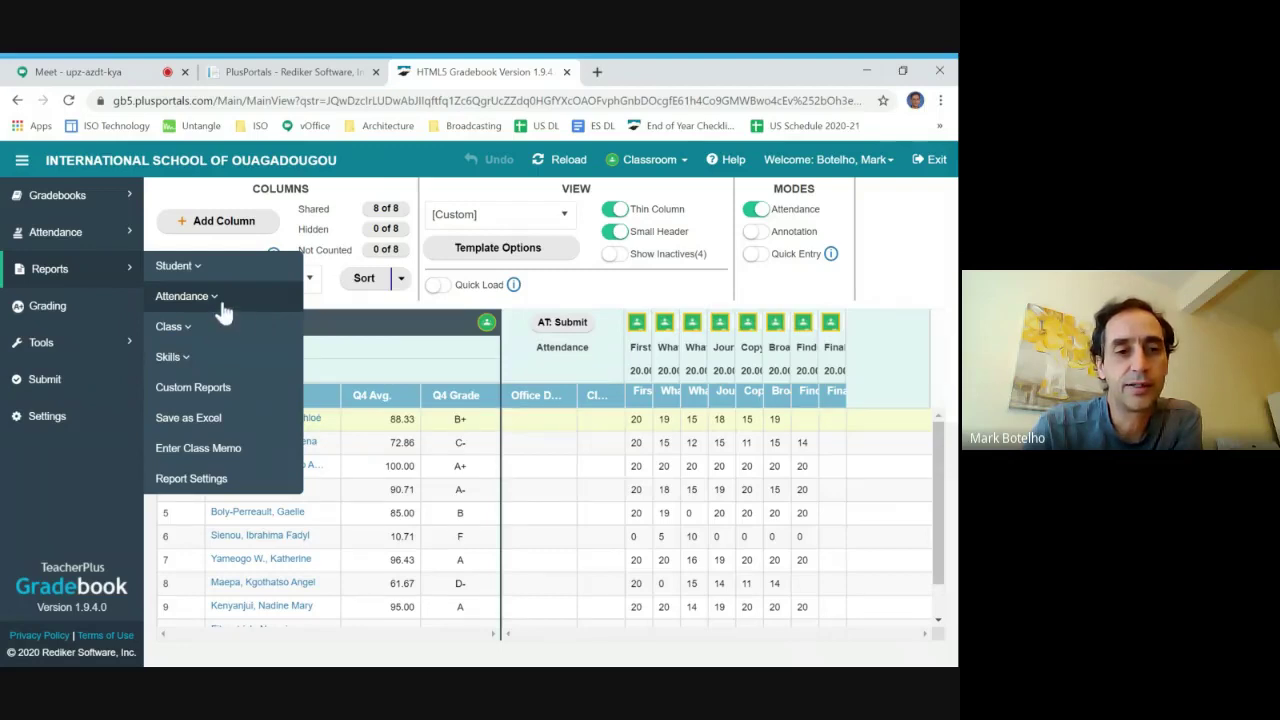
# - Reopen the class attendance report settings for 7 IT and set the end date to today, May 28, 2020
pyautogui.click(186, 296)
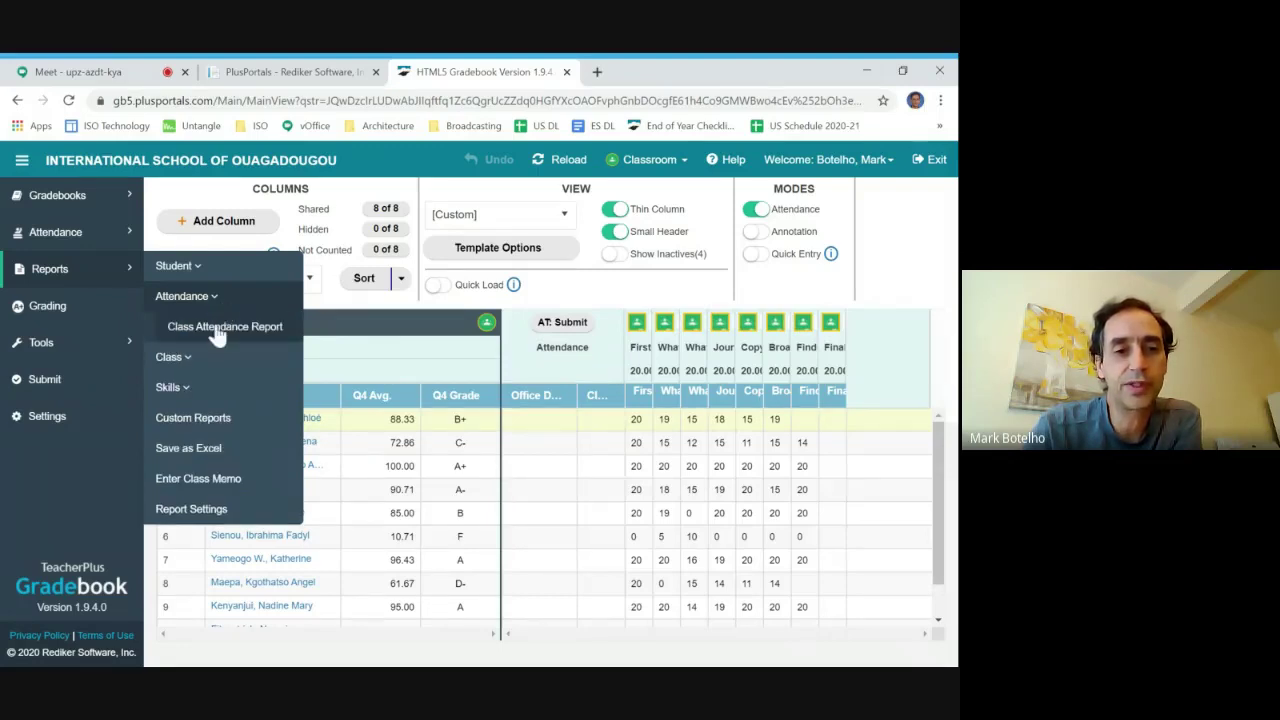
pyautogui.click(215, 334)
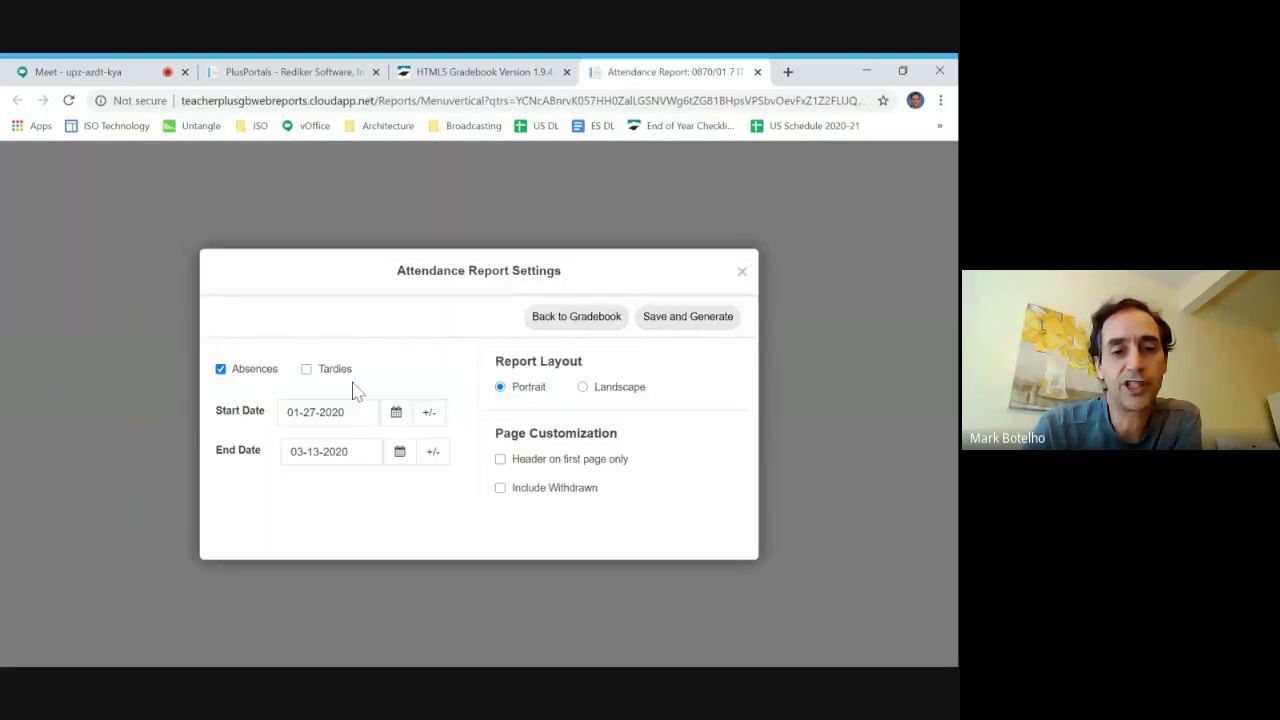
pyautogui.click(401, 456)
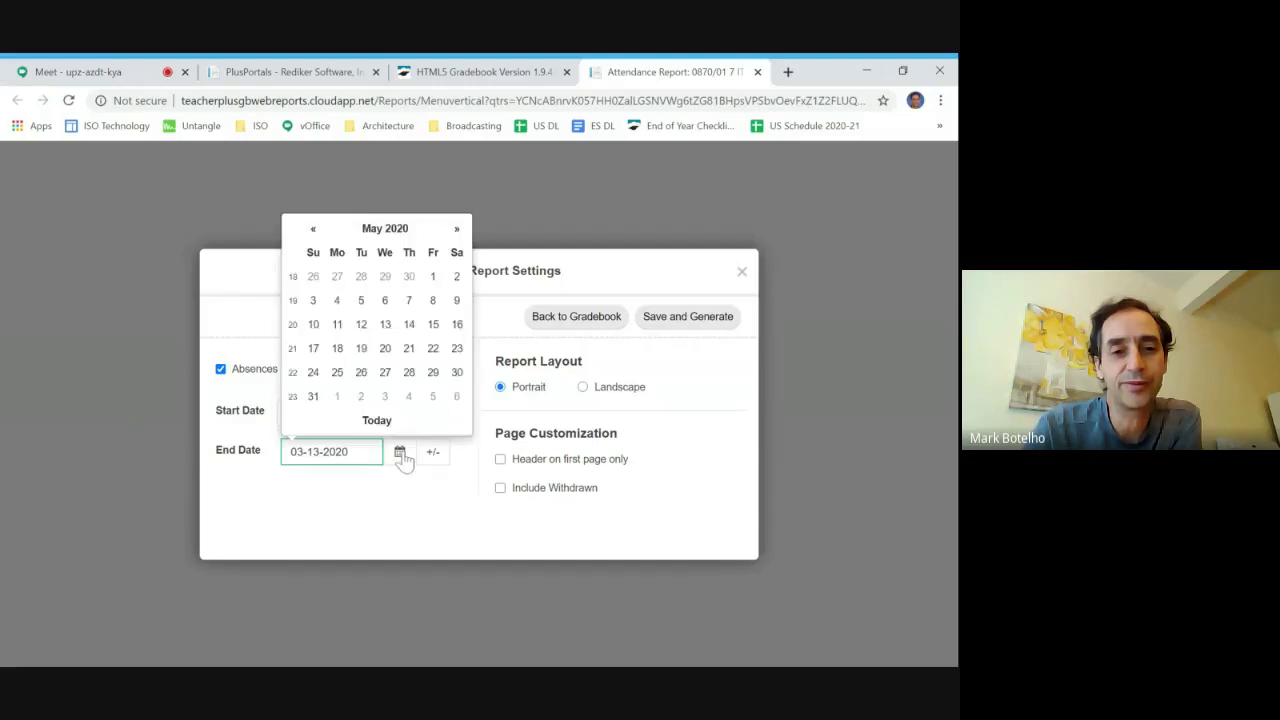
pyautogui.click(376, 420)
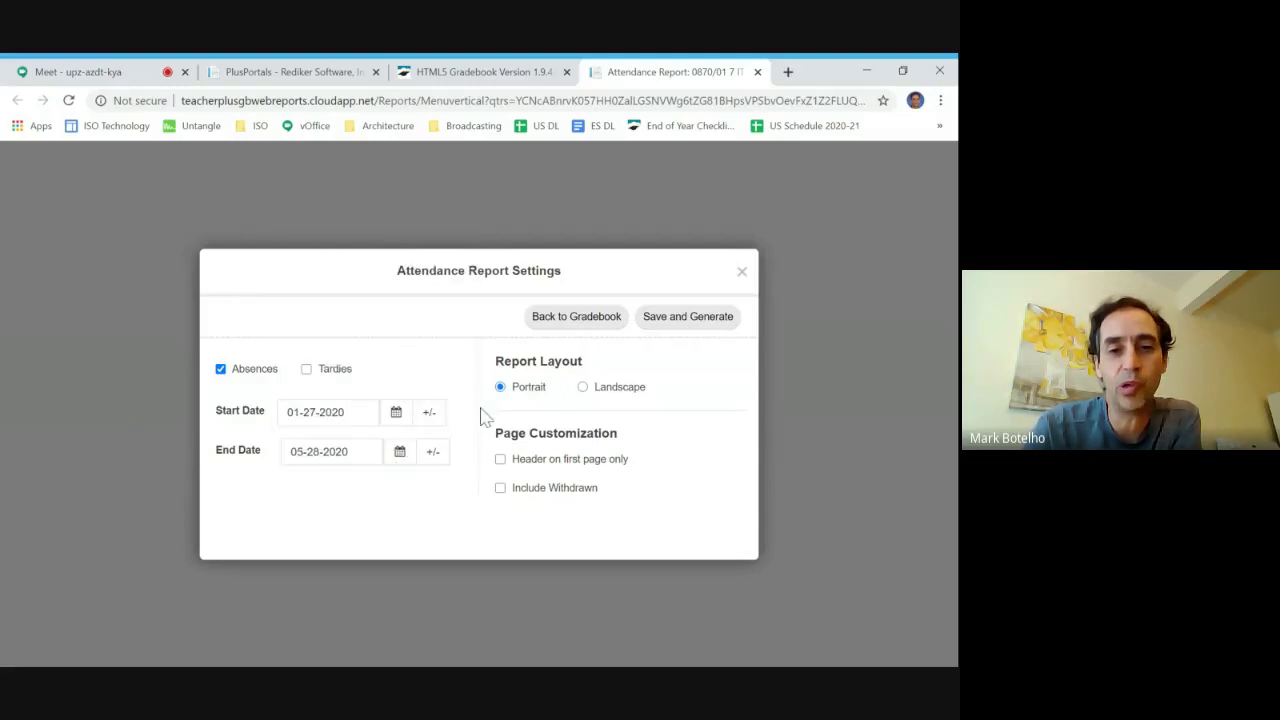
# - Save the settings and generate the 7 IT attendance report, look through its page and close it
pyautogui.click(684, 317)
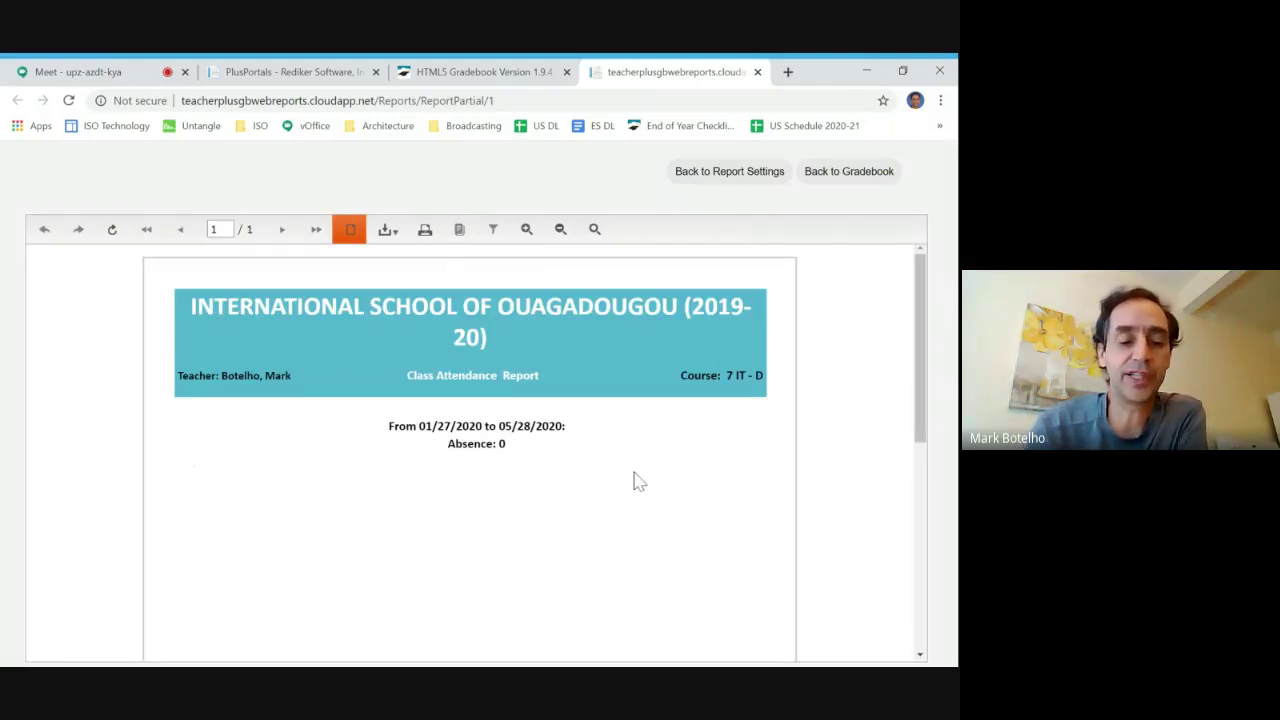
pyautogui.scroll(-1, 640, 482)
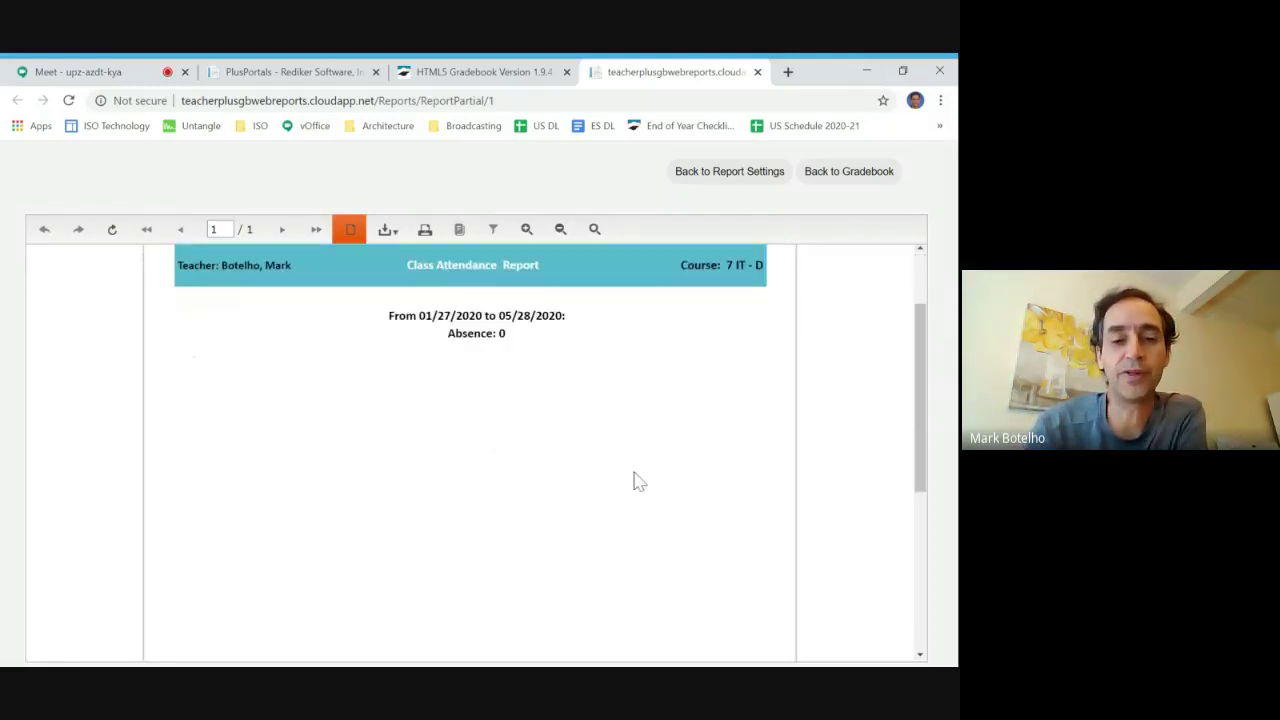
pyautogui.scroll(-1, 640, 482)
pyautogui.scroll(2, 640, 482)
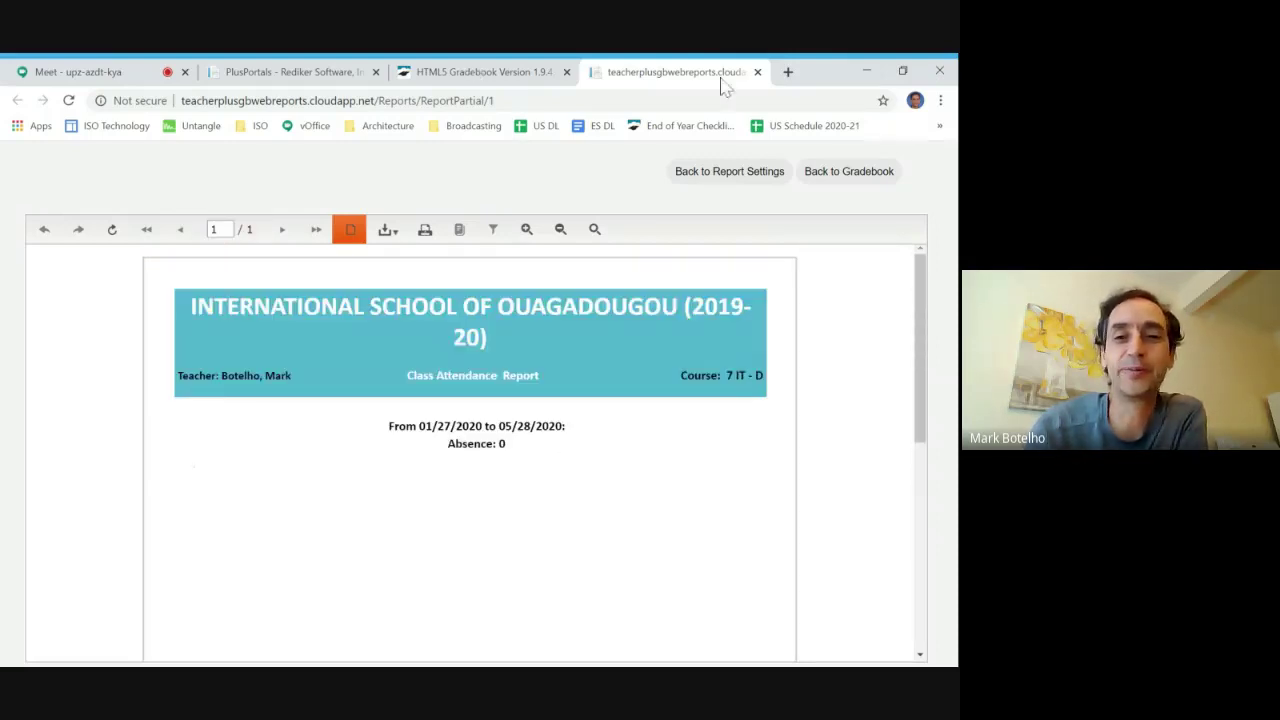
pyautogui.click(757, 72)
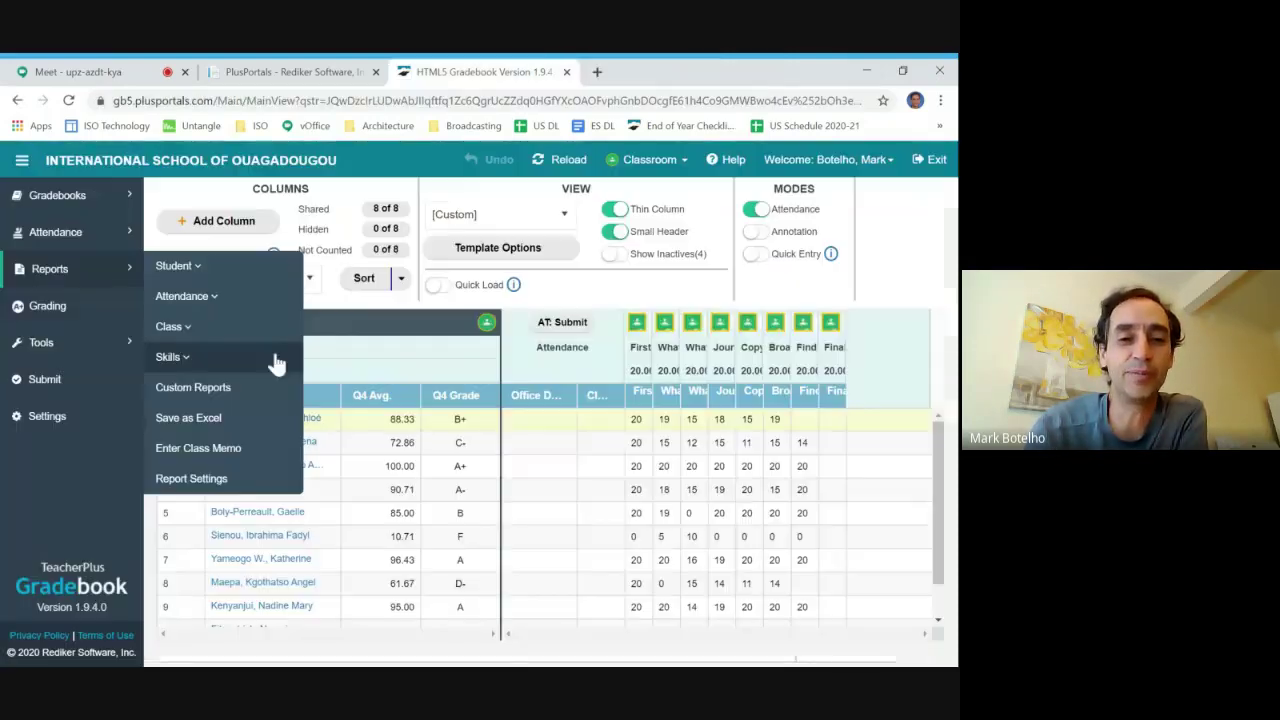
# - Switch the 7 IT gradebook's marking period to Quarter 3
pyautogui.click(405, 372)
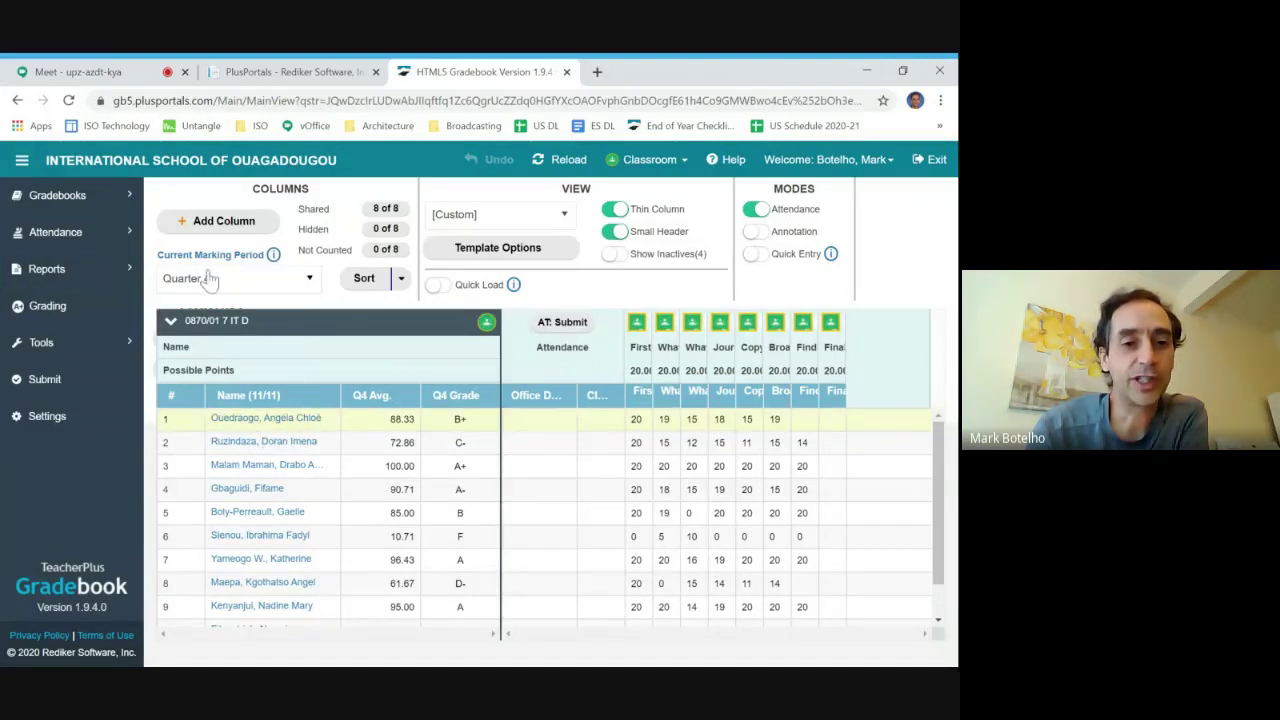
pyautogui.click(305, 284)
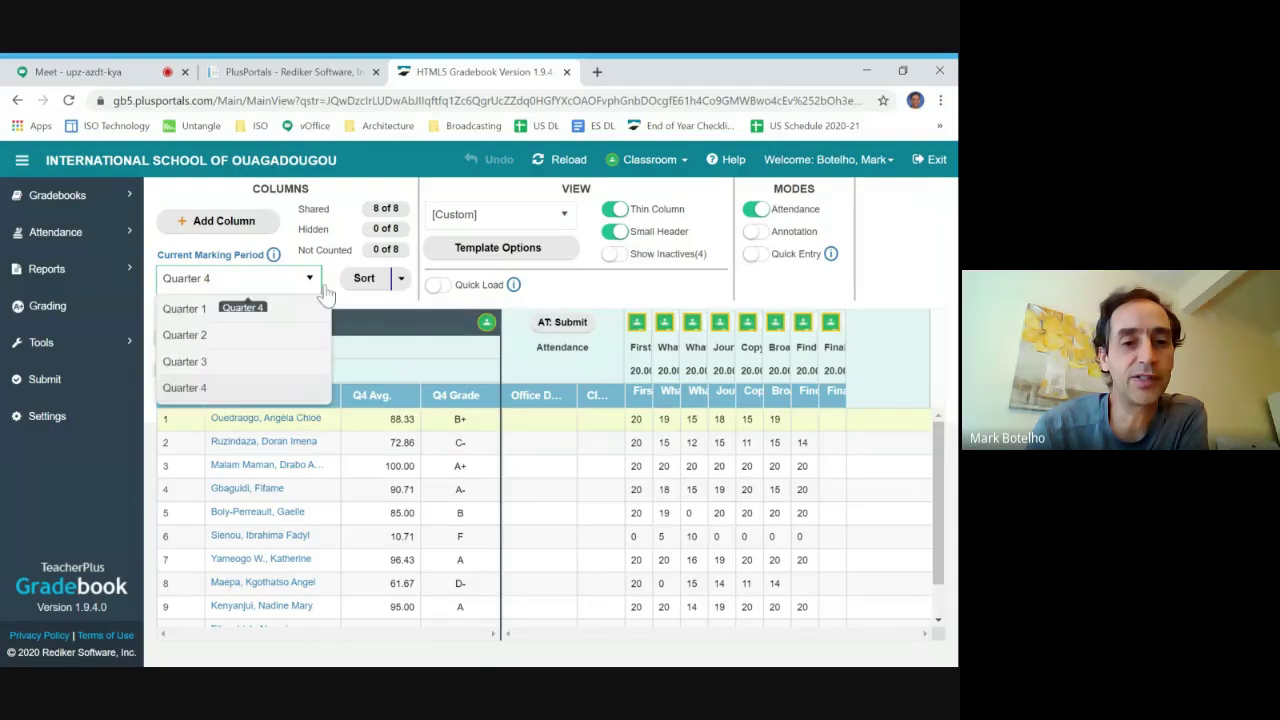
pyautogui.click(185, 362)
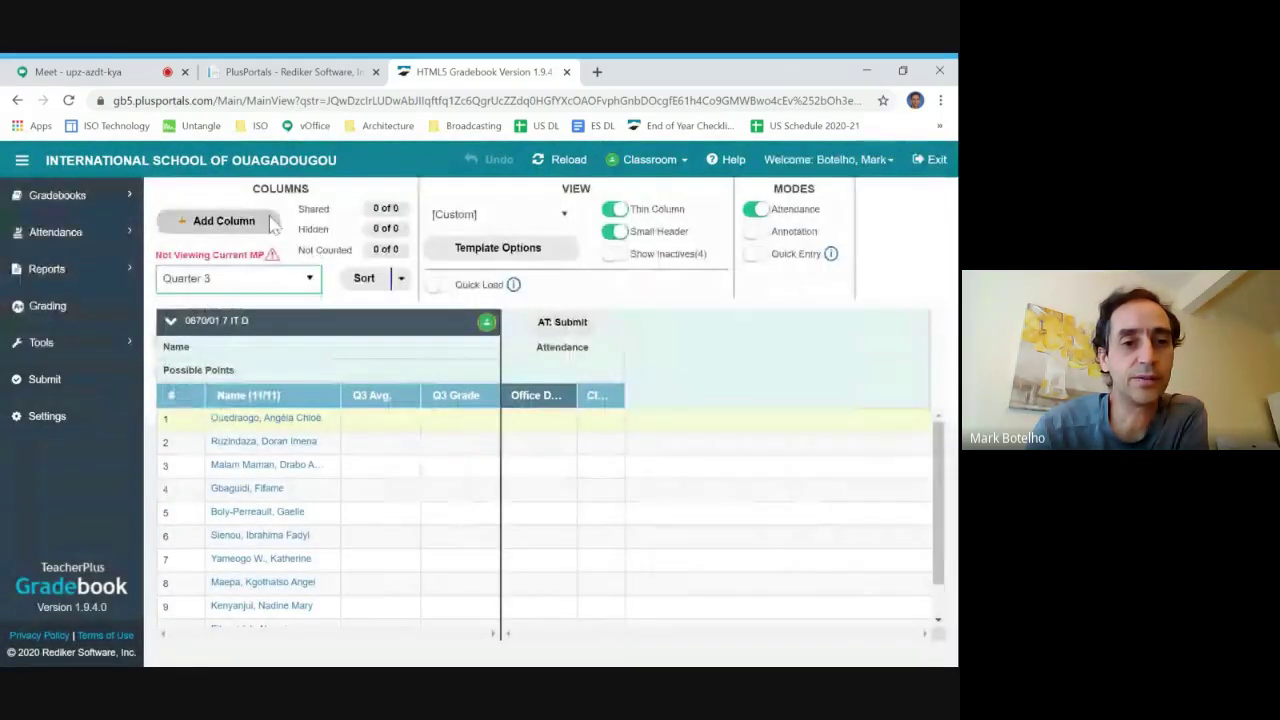
# - Open the PHP class gradebook and dismiss the marking period warning
pyautogui.click(100, 208)
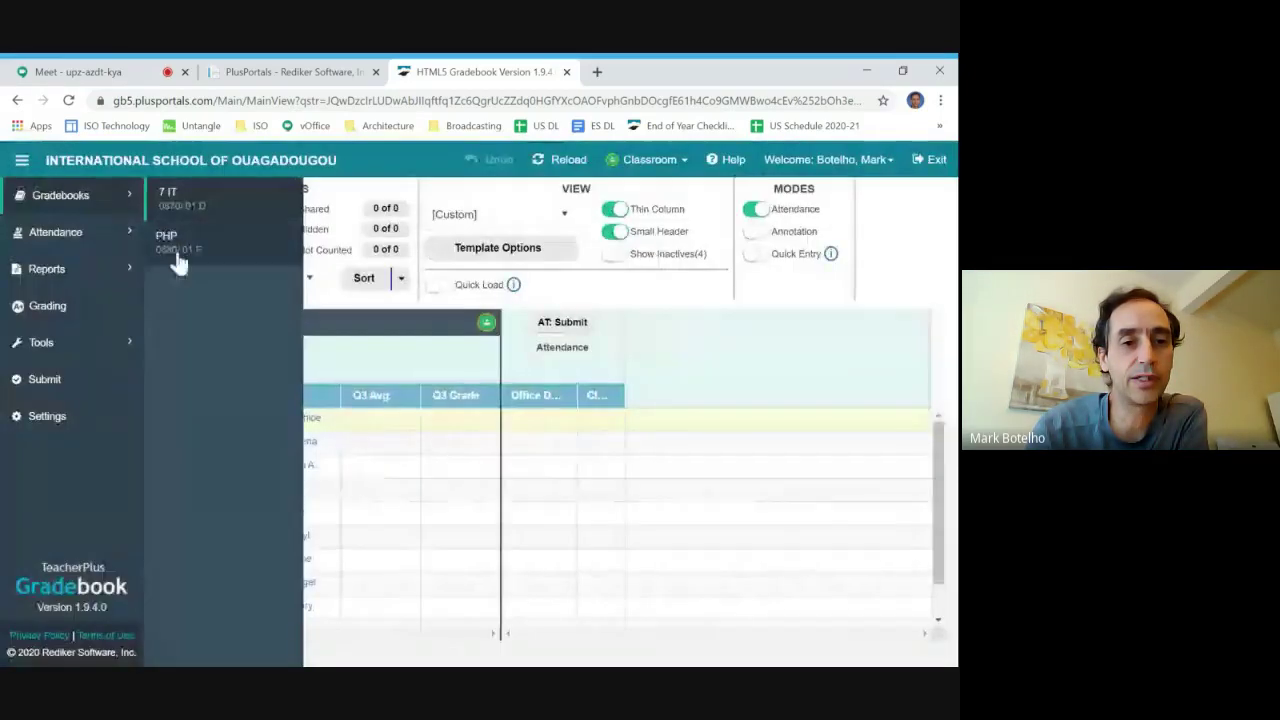
pyautogui.click(210, 258)
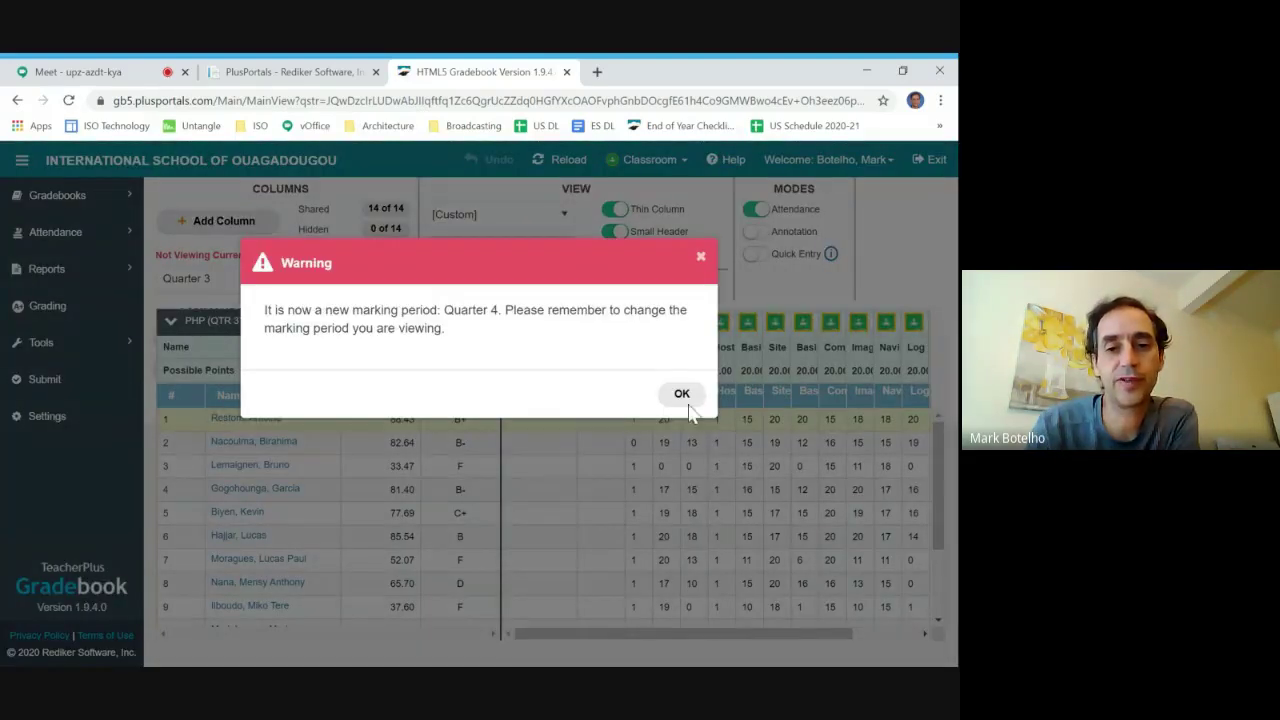
pyautogui.click(679, 404)
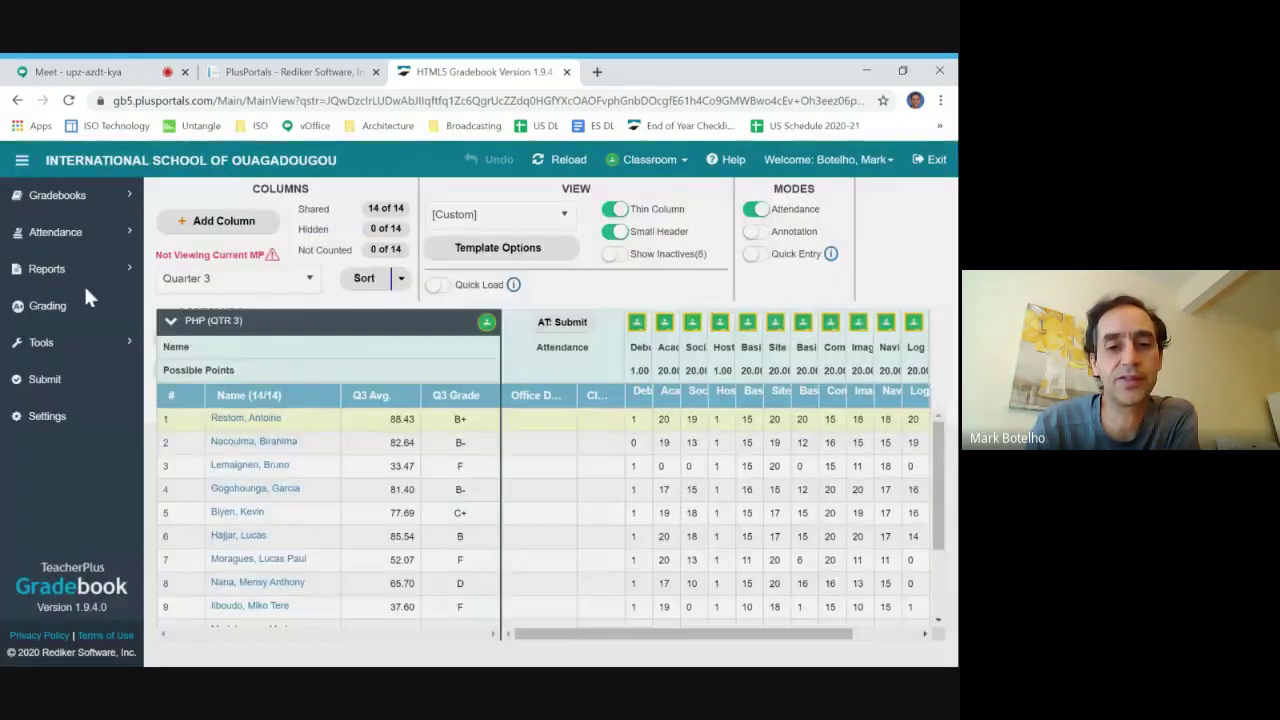
# - Generate the class attendance report for PHP, listing absences from January 27 to May 28, 2020
pyautogui.moveTo(83, 283)
pyautogui.click(458, 440)
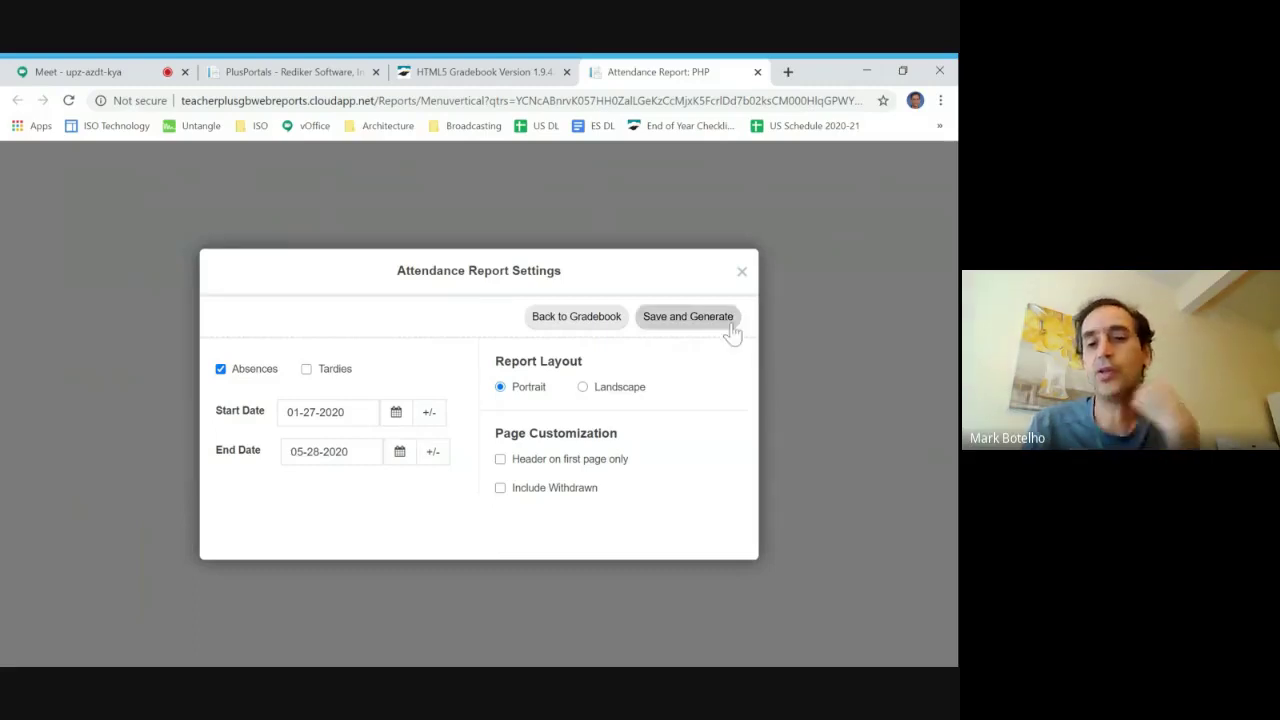
pyautogui.click(682, 336)
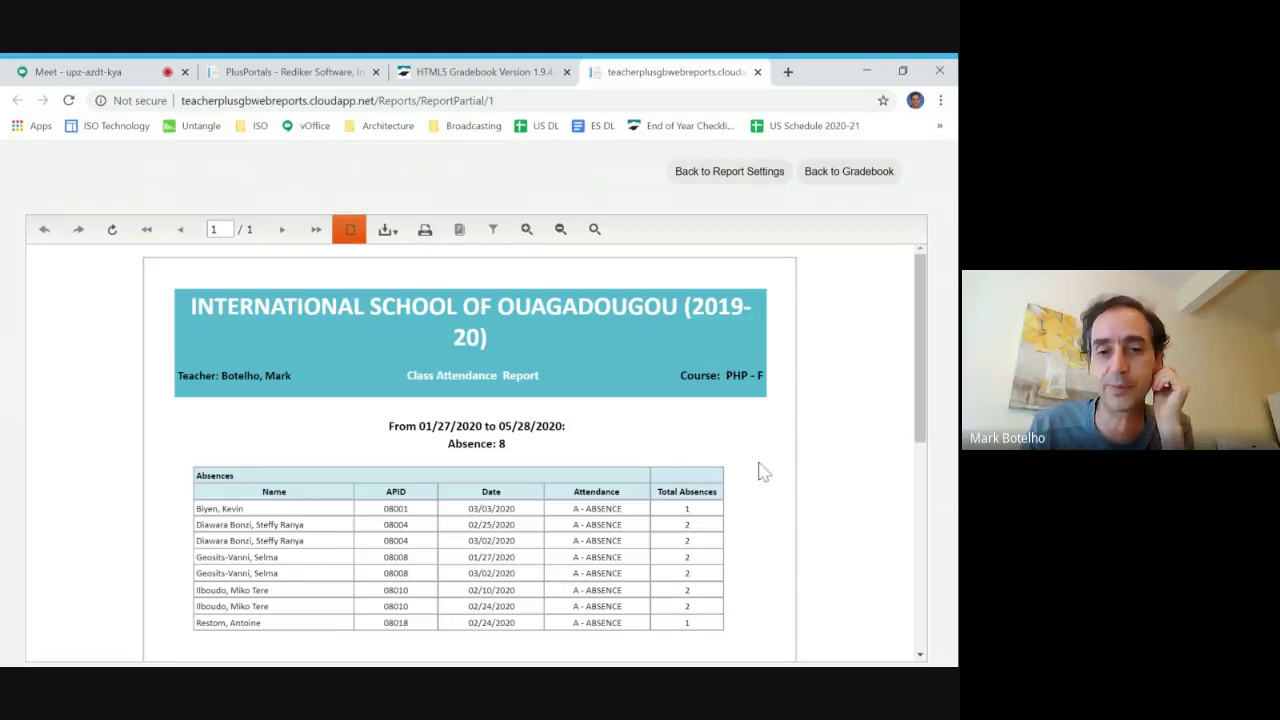
# - Examine the PHP attendance report's absence dates and each student's total absences, enlarging the page for easier reading
pyautogui.scroll(-1, 763, 470)
pyautogui.scroll(-1, 763, 470)
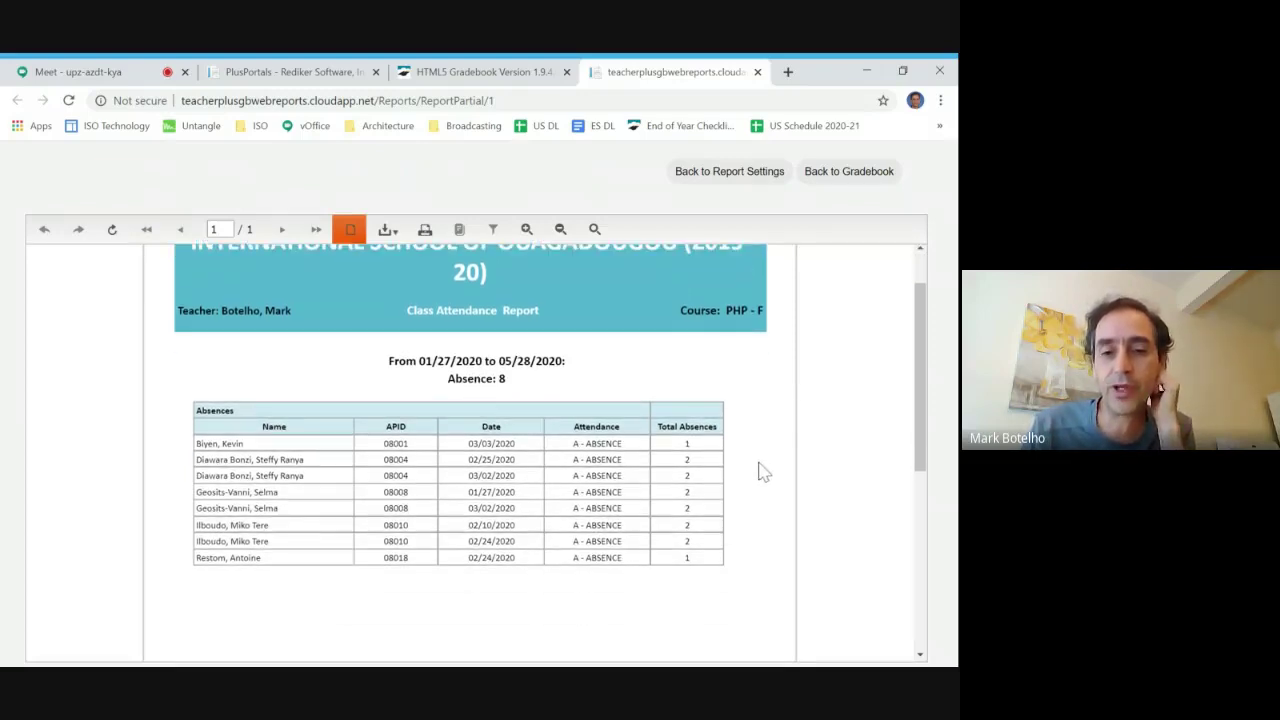
pyautogui.scroll(-1, 763, 470)
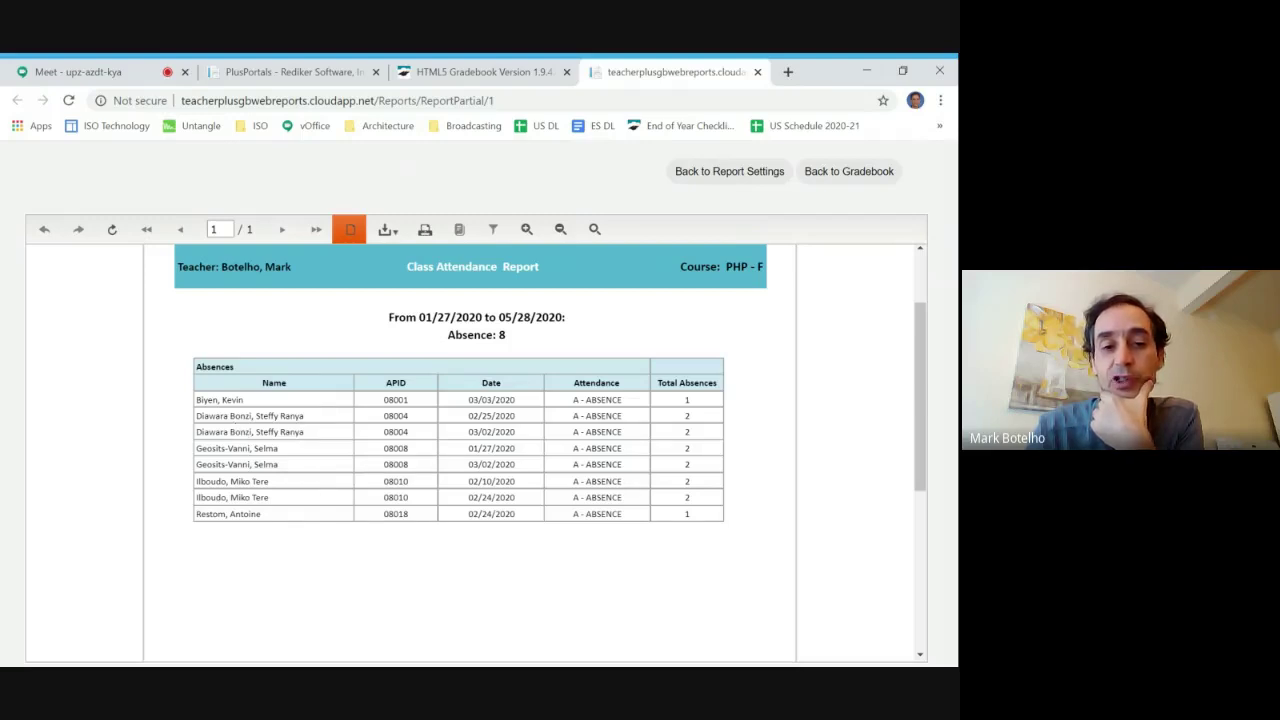
pyautogui.moveTo(196, 415); pyautogui.dragTo(724, 442)
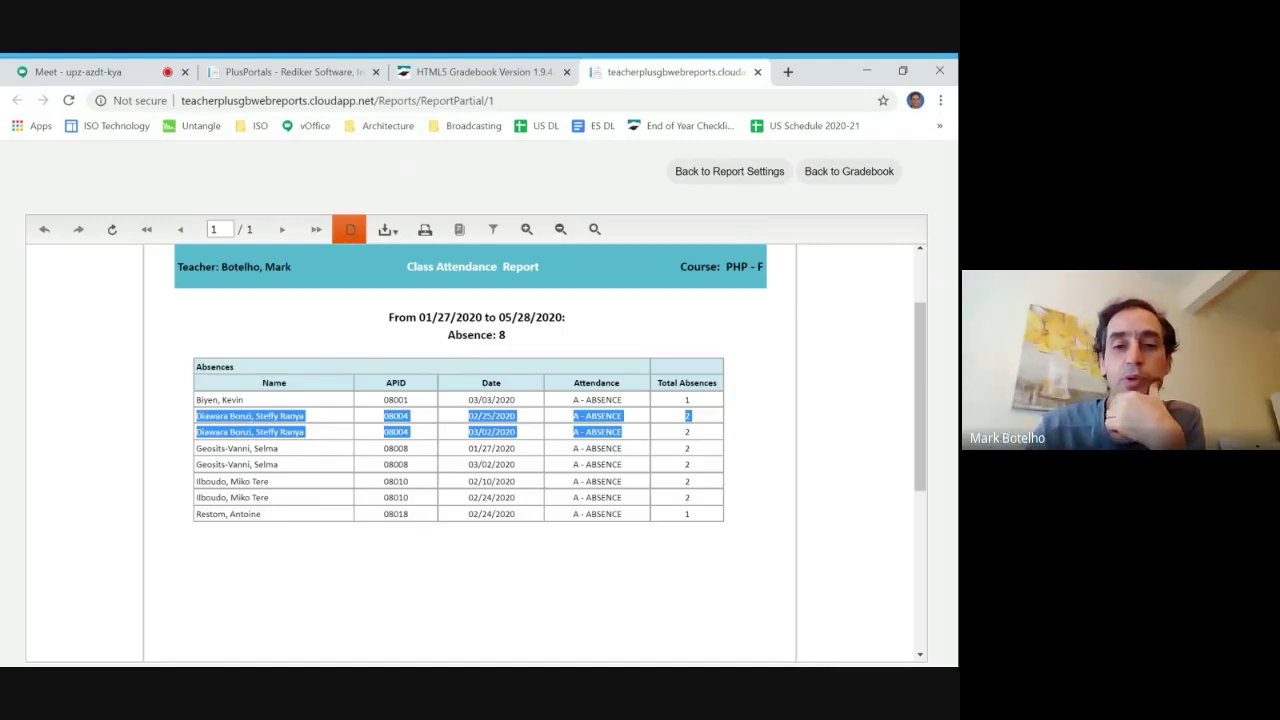
pyautogui.scroll(5, 779, 409)
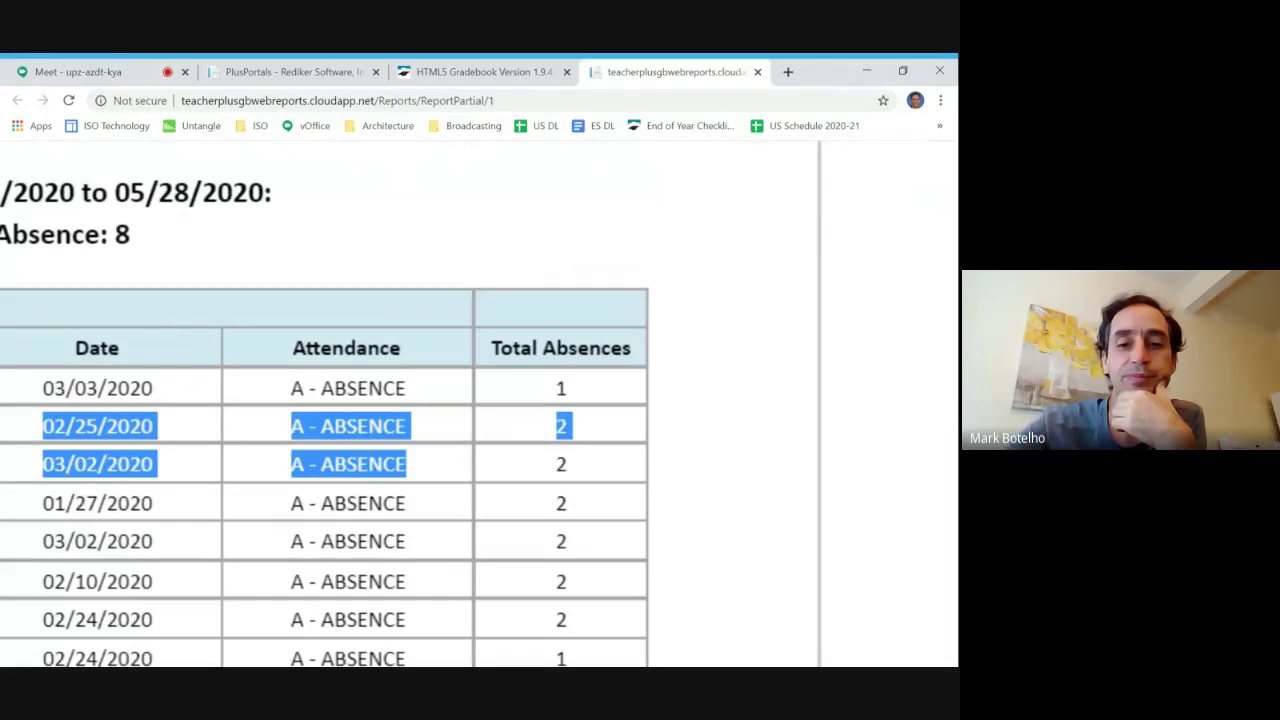
pyautogui.scroll(10, 657, 449)
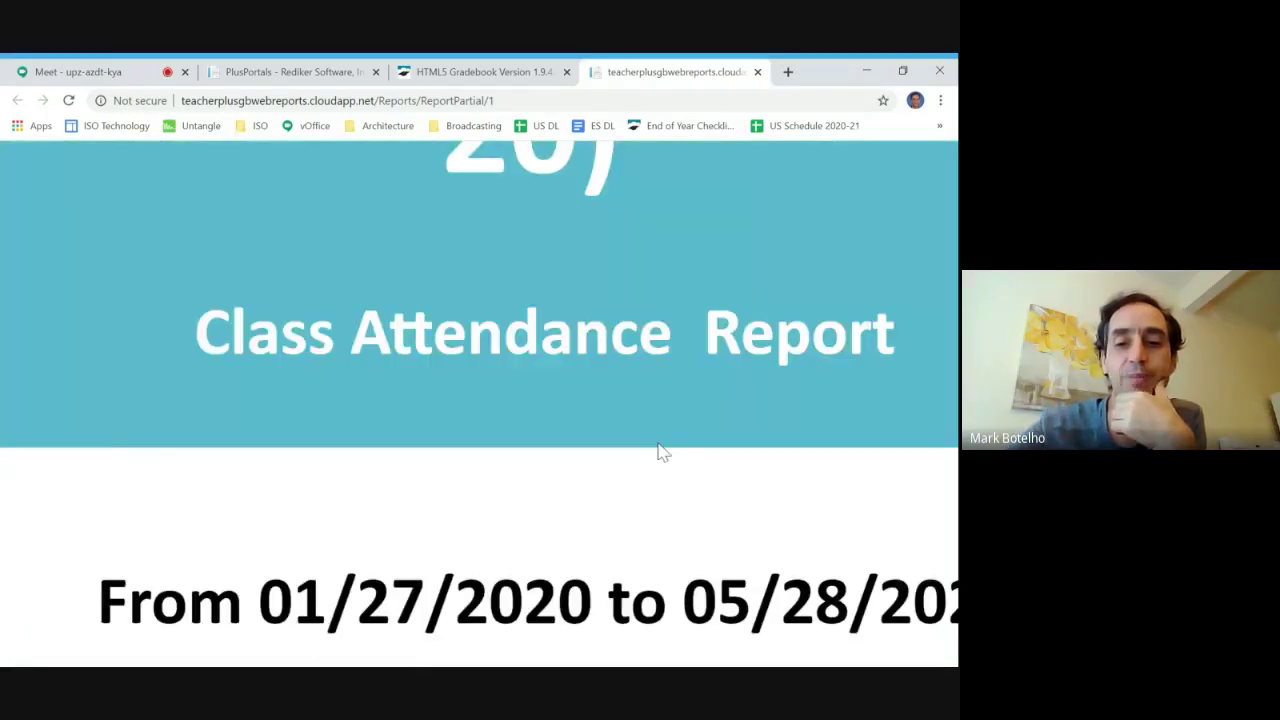
pyautogui.scroll(-5, 657, 449)
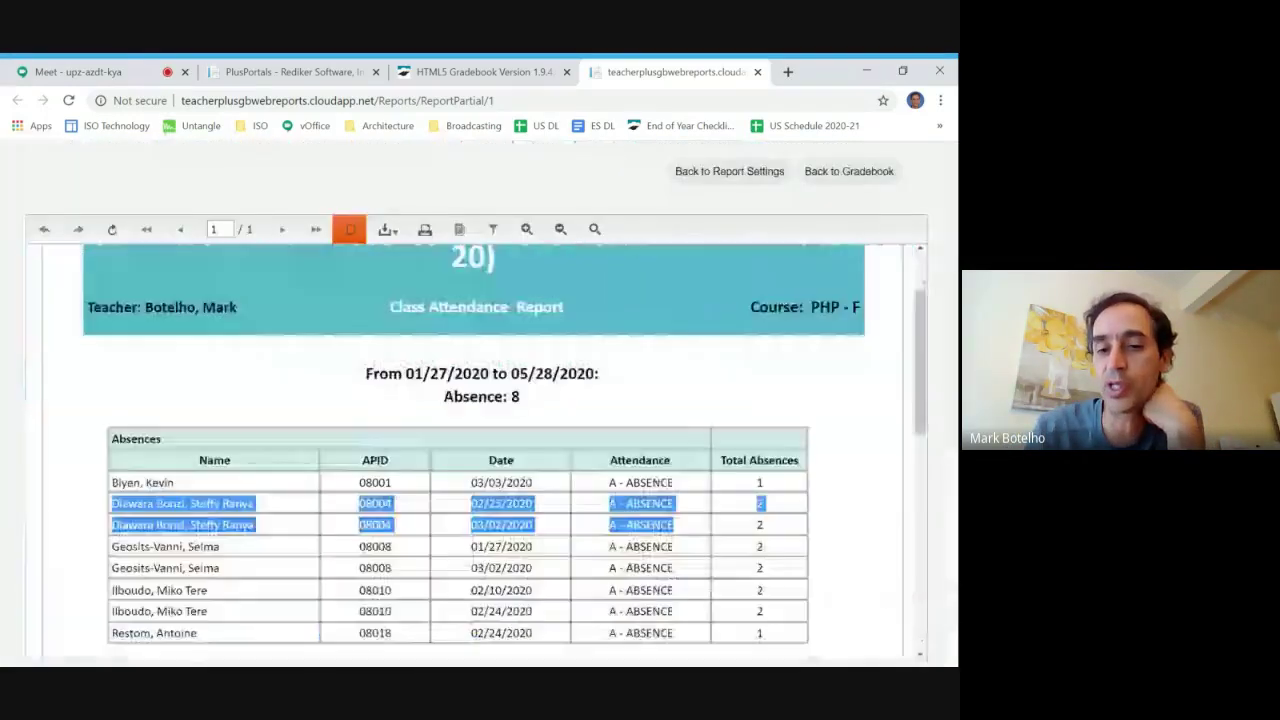
pyautogui.click(777, 516)
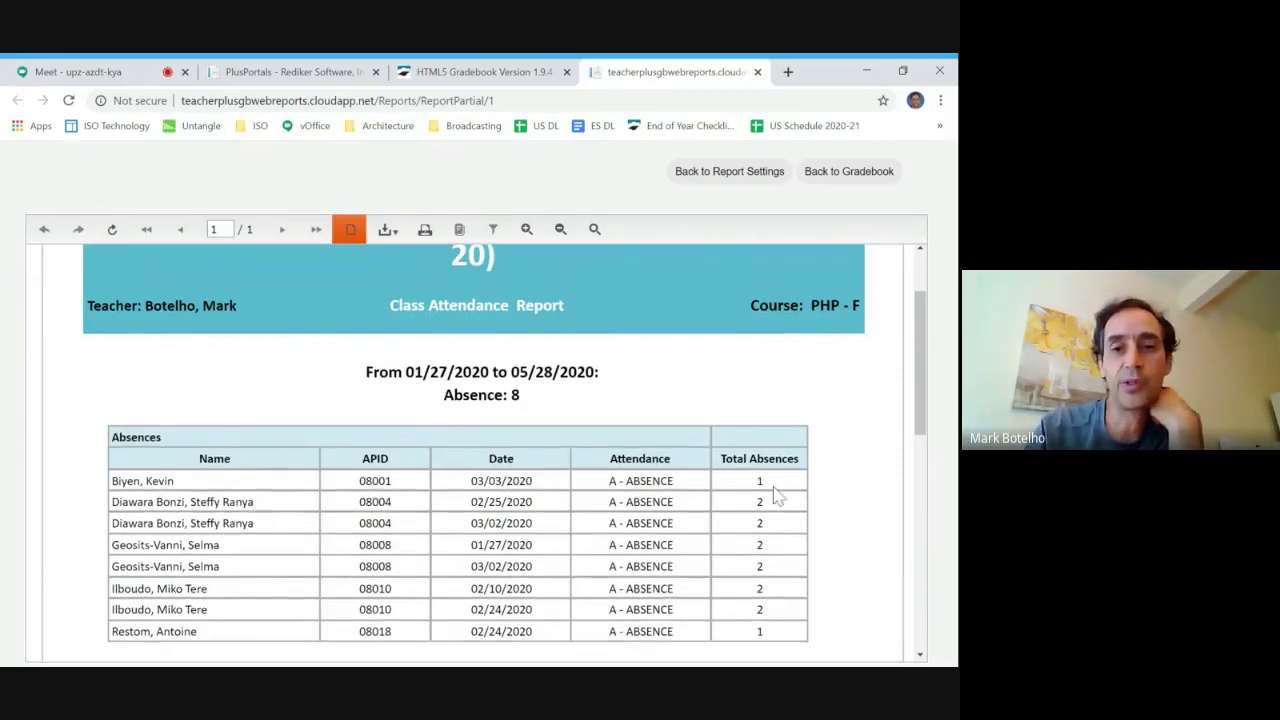
pyautogui.scroll(-2, 648, 262)
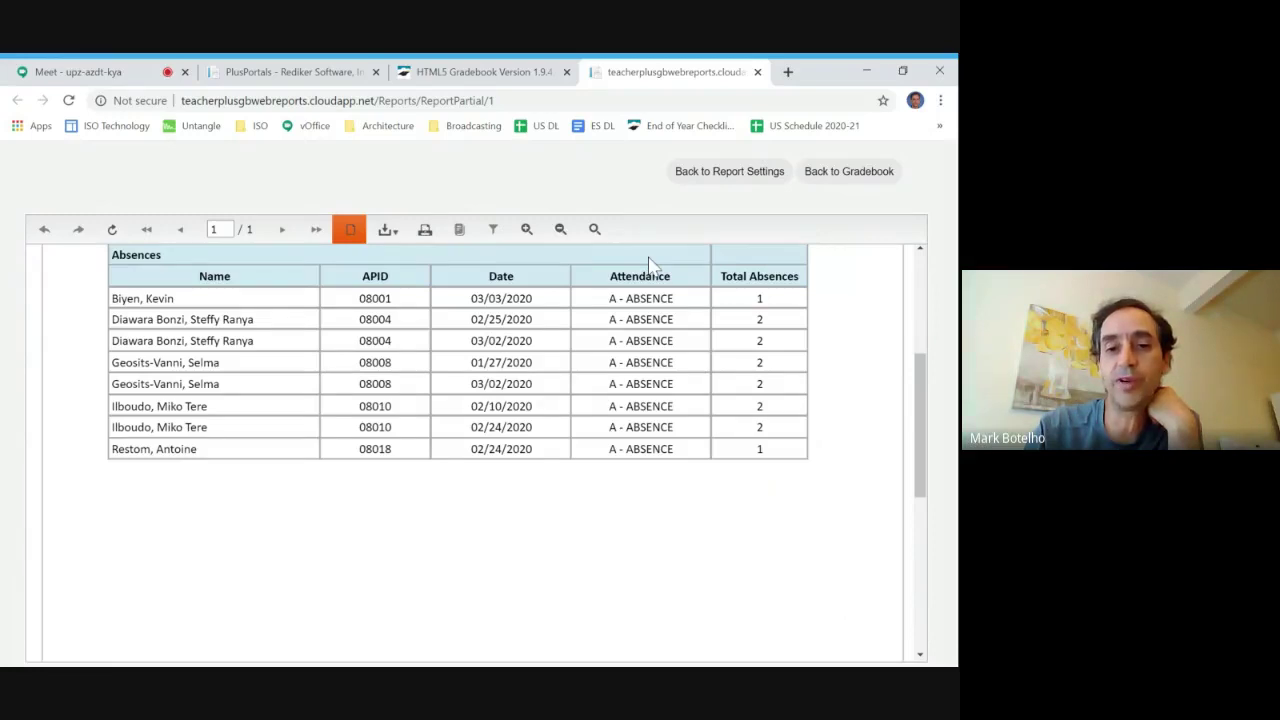
pyautogui.scroll(2, 650, 264)
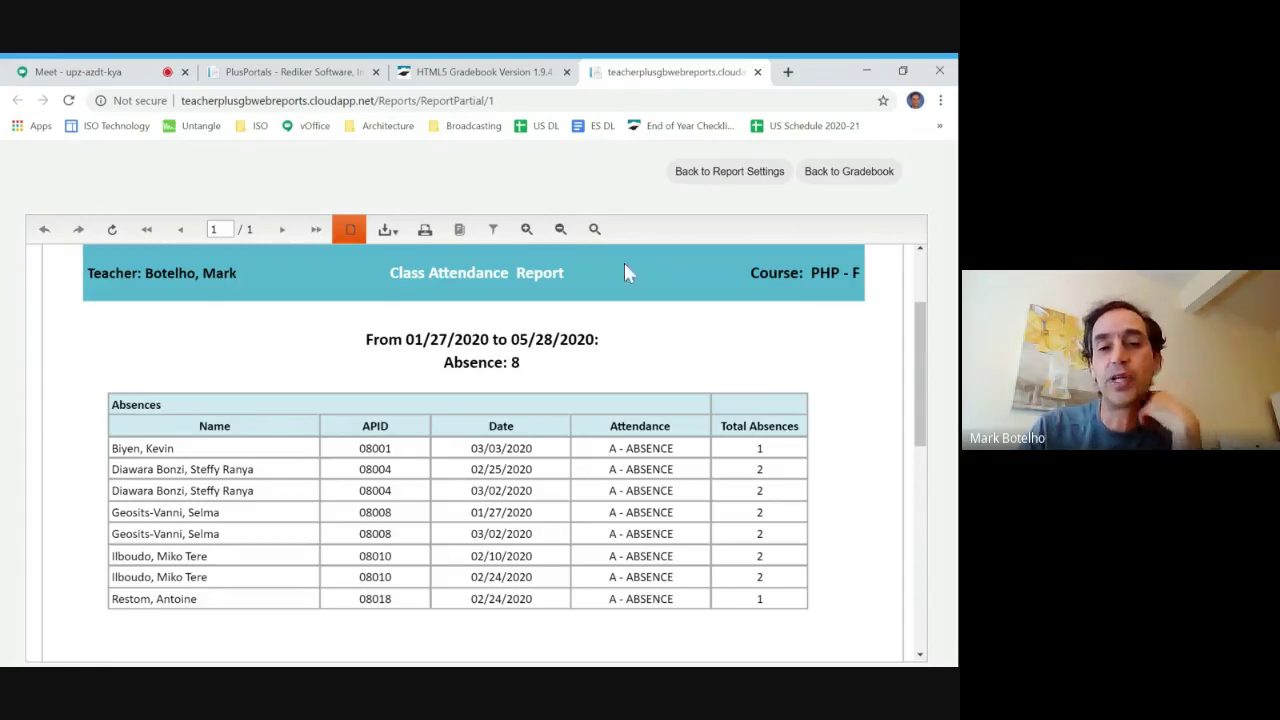
# - Export the PHP attendance report as an Acrobat (PDF) file, and generate it again from the report settings
pyautogui.click(396, 235)
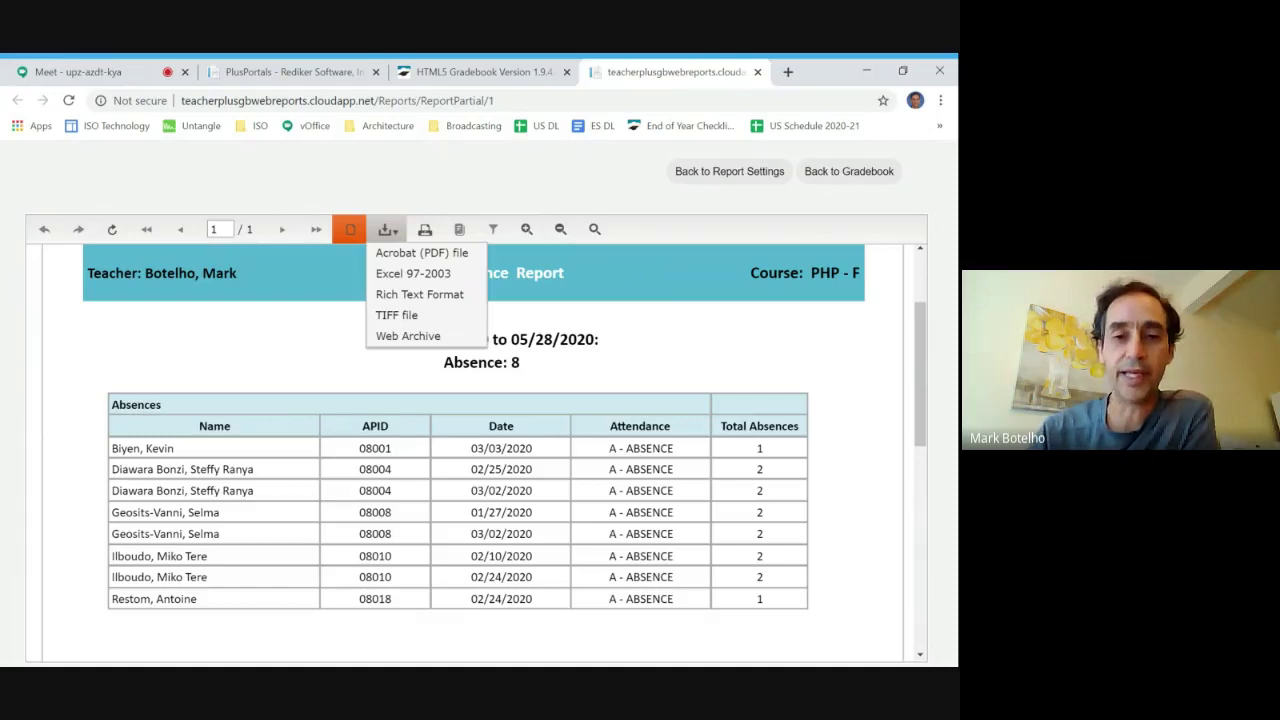
pyautogui.click(421, 253)
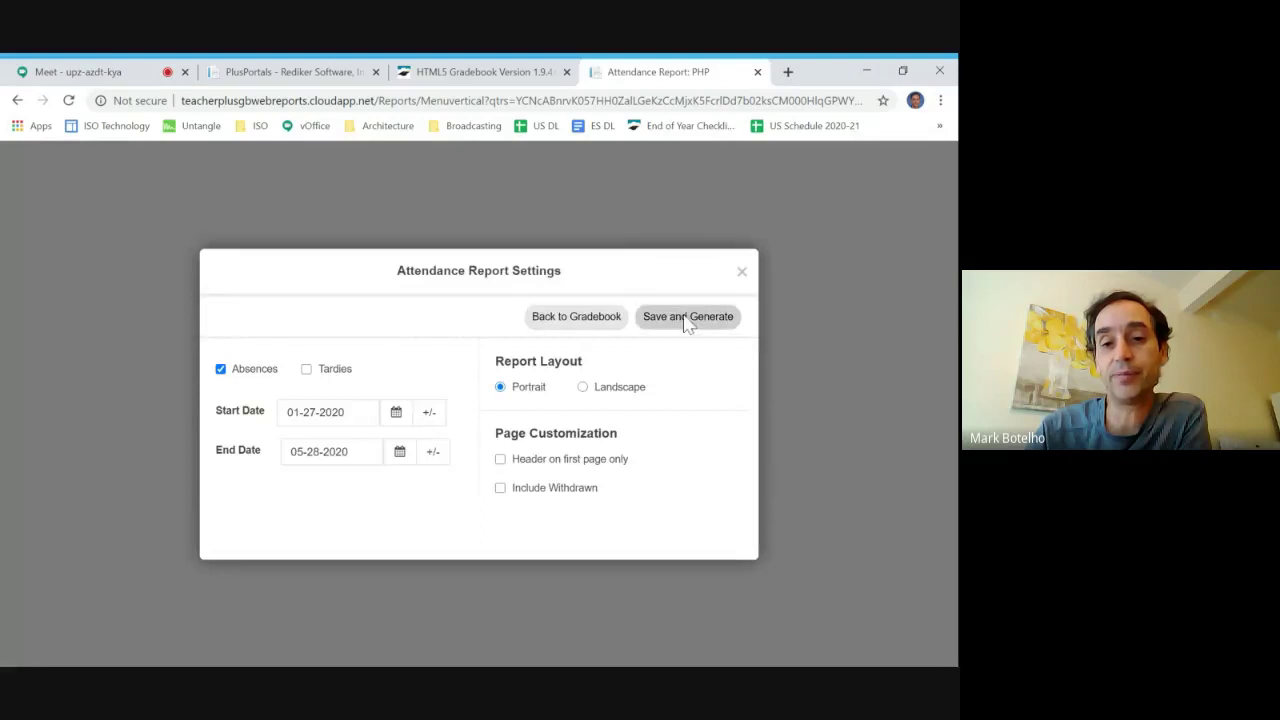
pyautogui.click(687, 318)
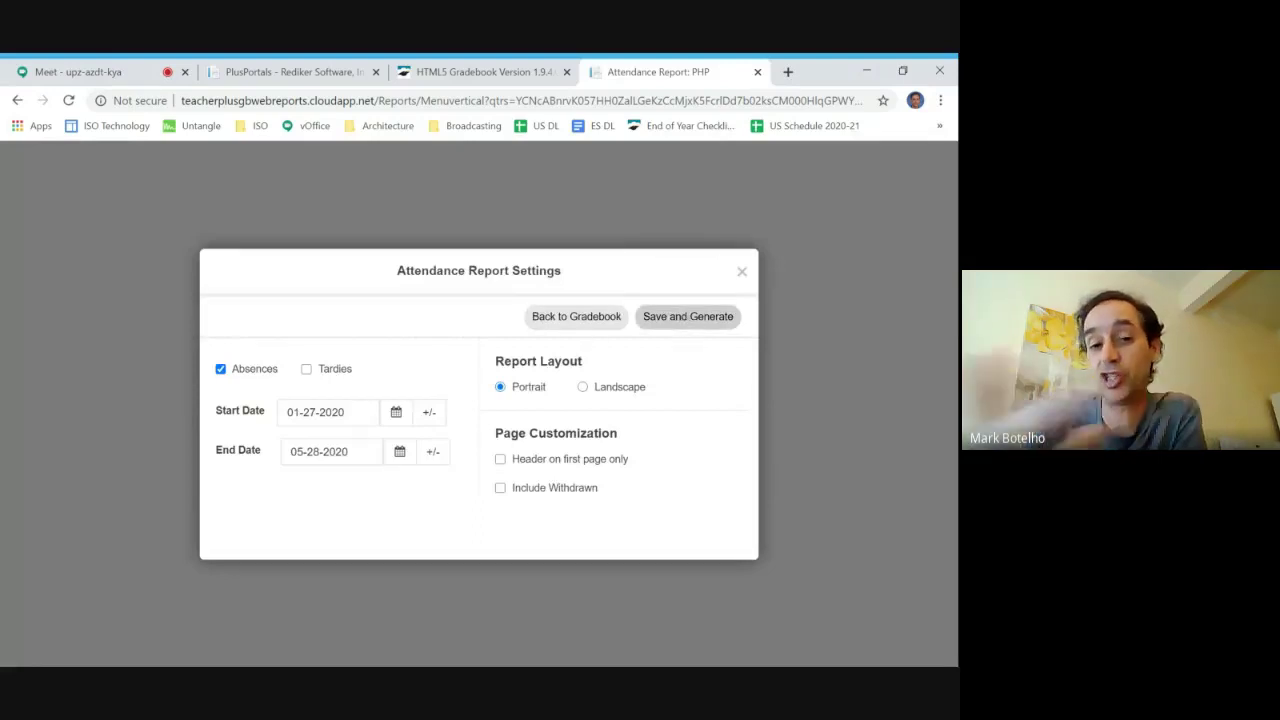